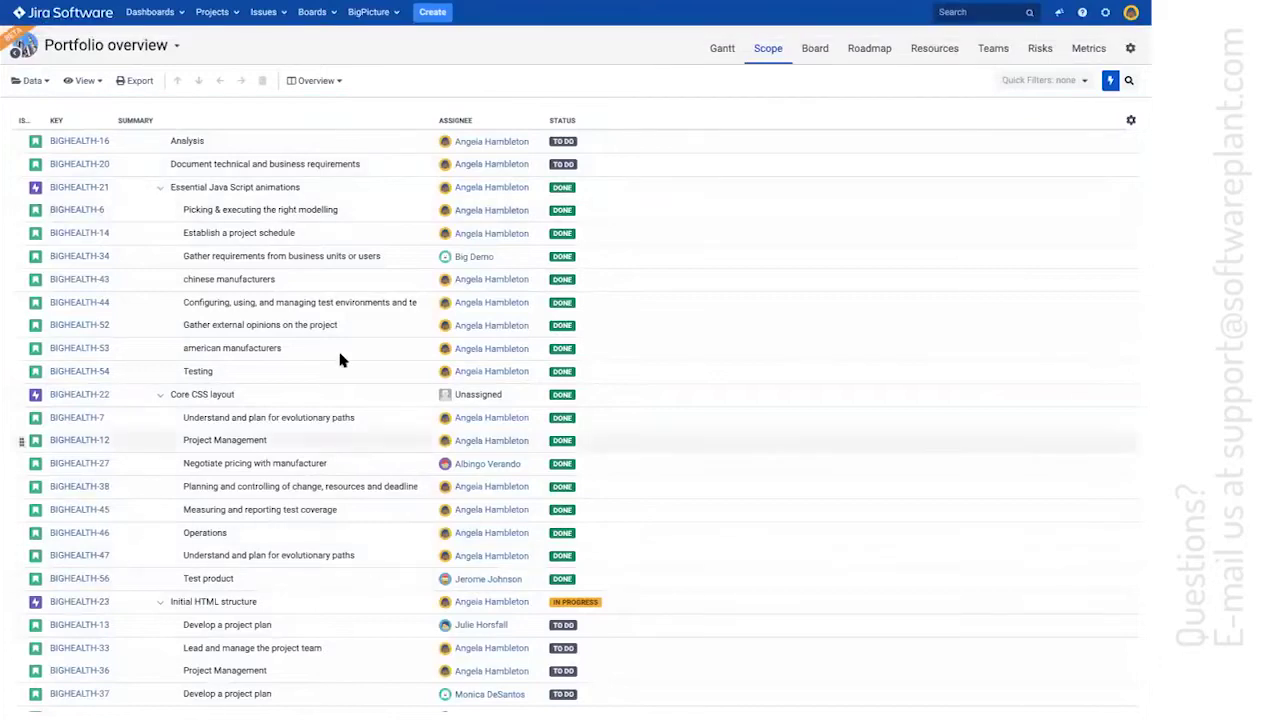
# Collapse Water supply network and Agile Projects, then re-expand Agile Projects and the Large Team Board
pyautogui.scroll(15, 425, 367)
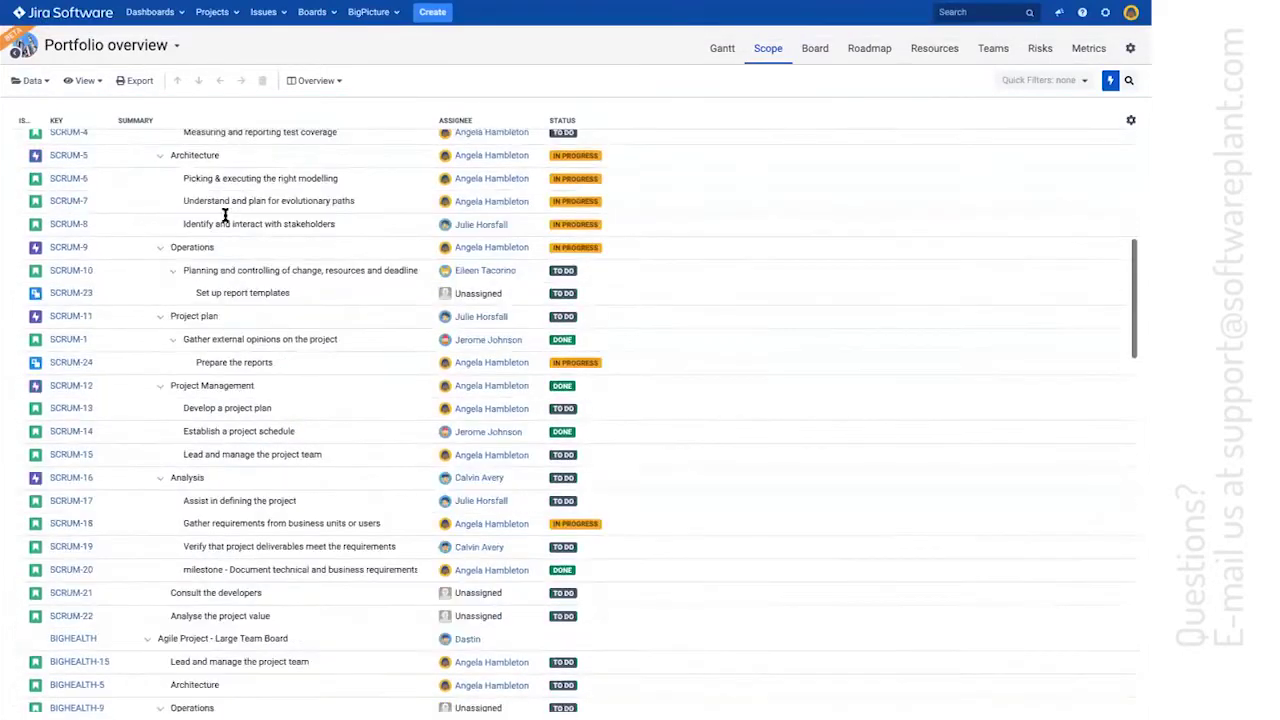
pyautogui.click(147, 188)
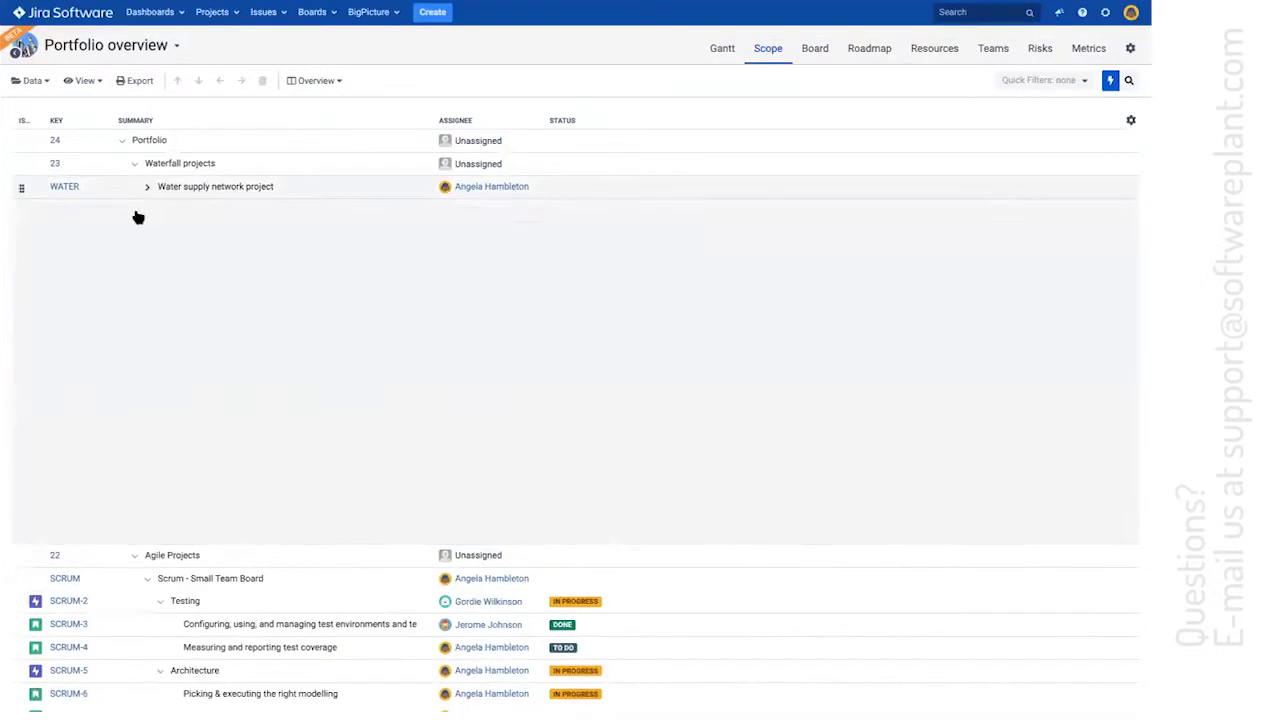
pyautogui.click(134, 212)
pyautogui.click(135, 214)
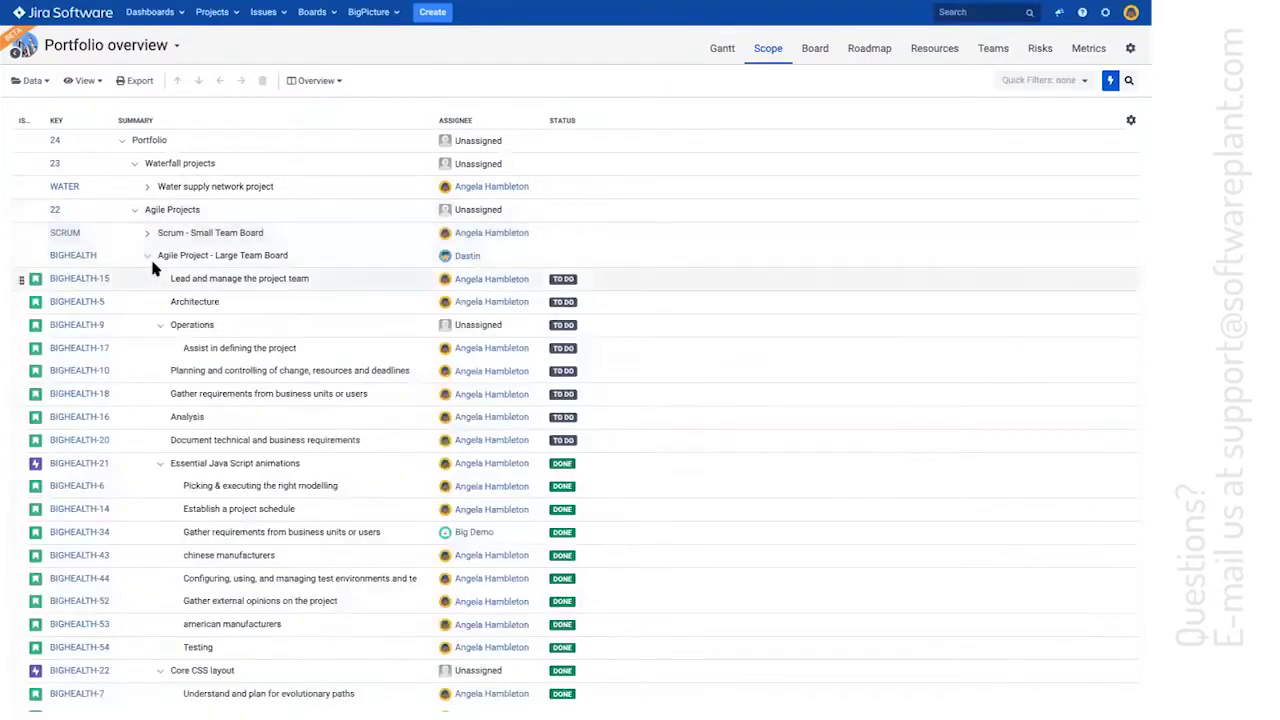
pyautogui.click(147, 258)
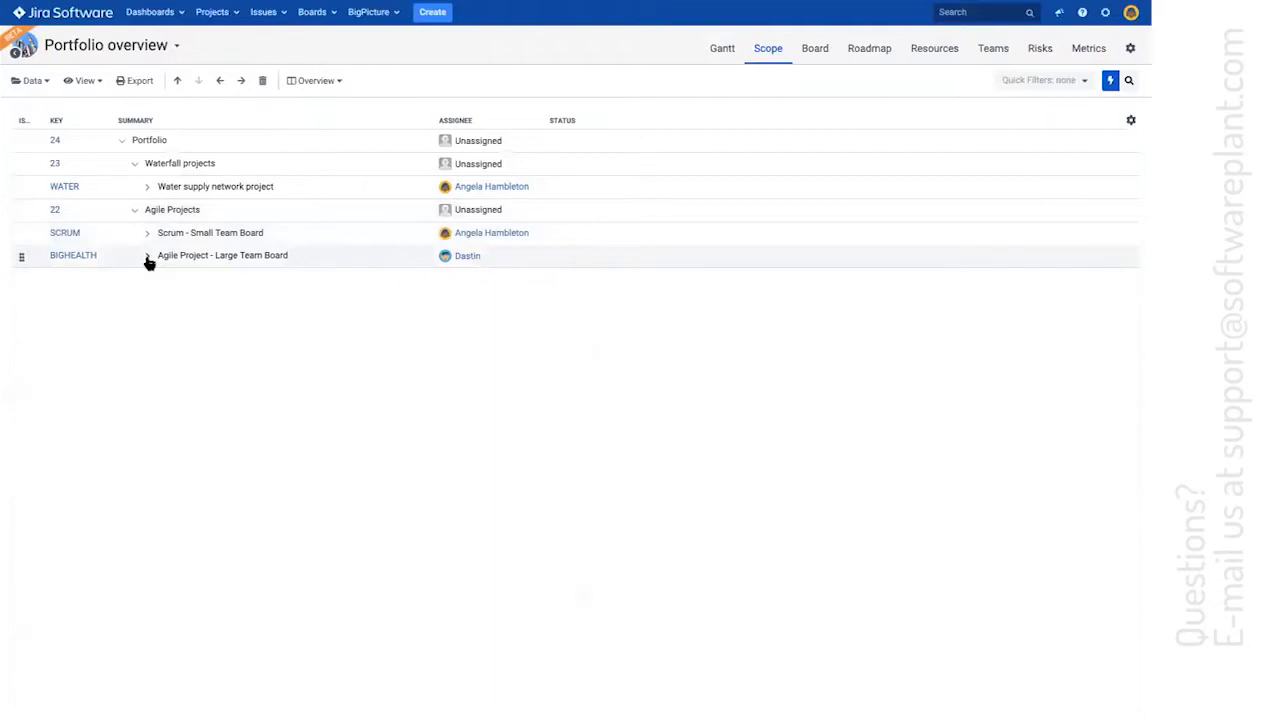
pyautogui.click(147, 259)
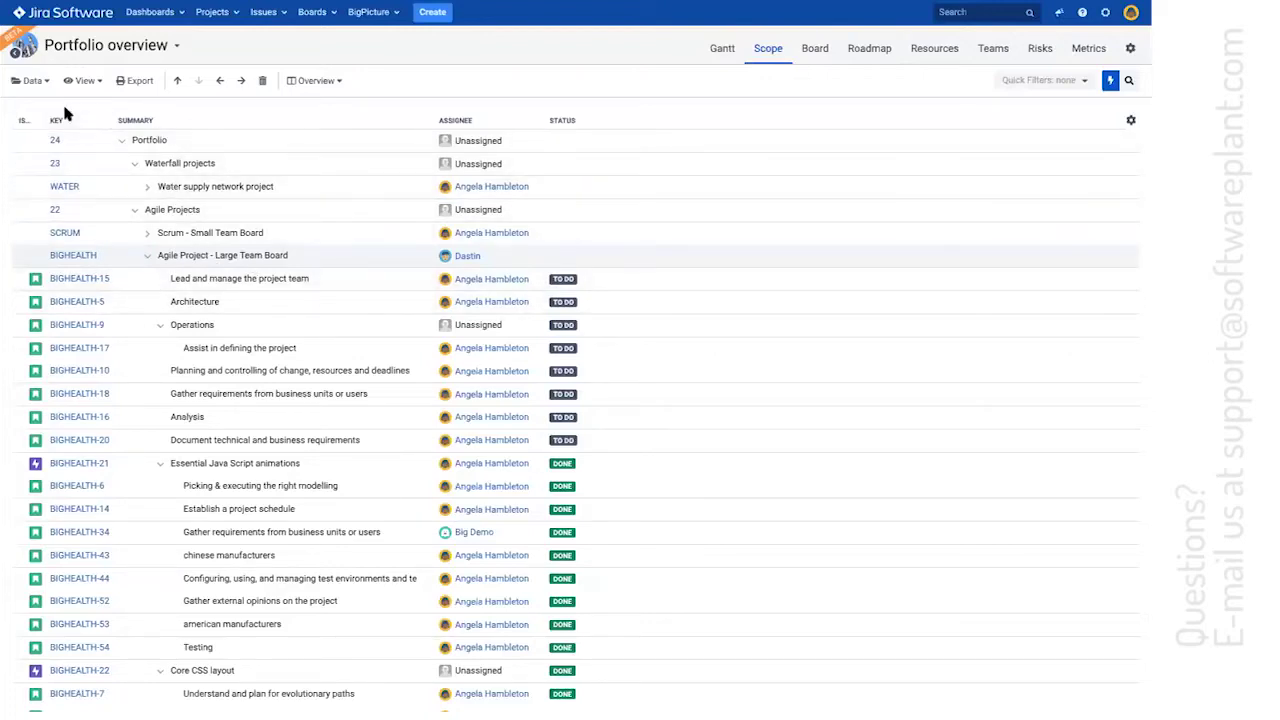
# Widen the Issue Type column until its heading fits, then scroll through the Large Team Board tasks
pyautogui.moveTo(46, 120); pyautogui.dragTo(72, 120)
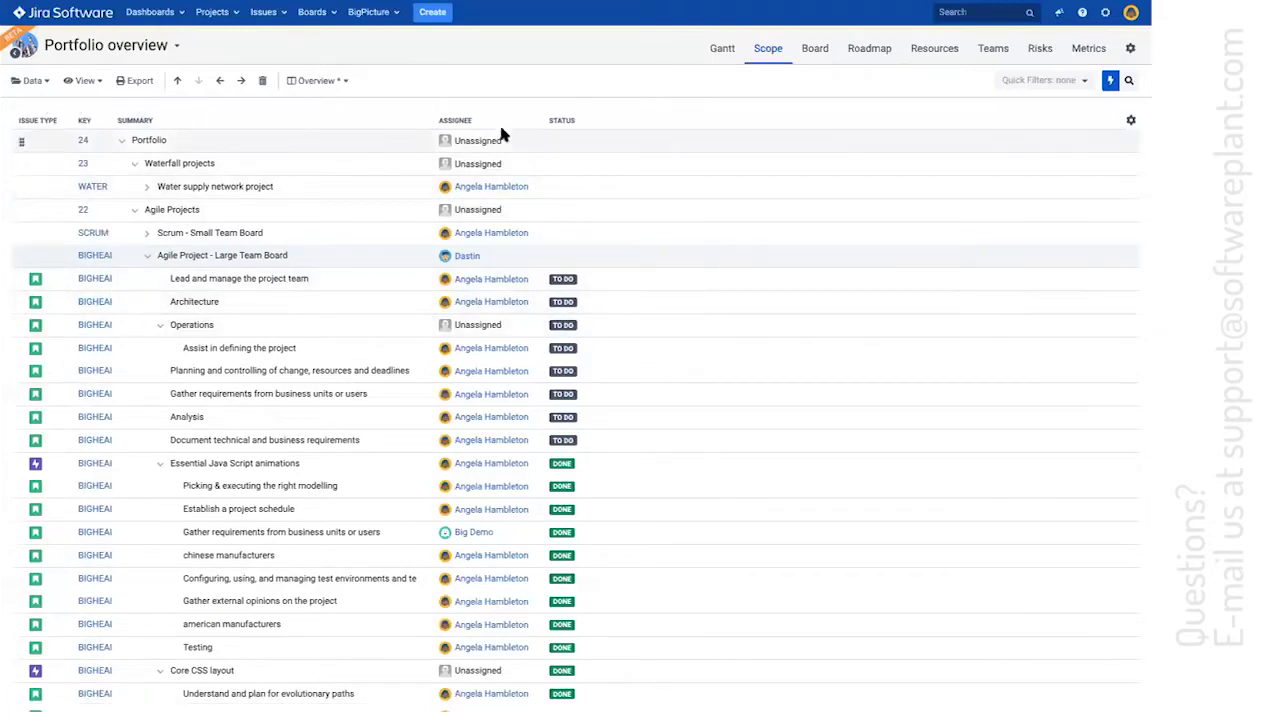
pyautogui.scroll(-5, 321, 310)
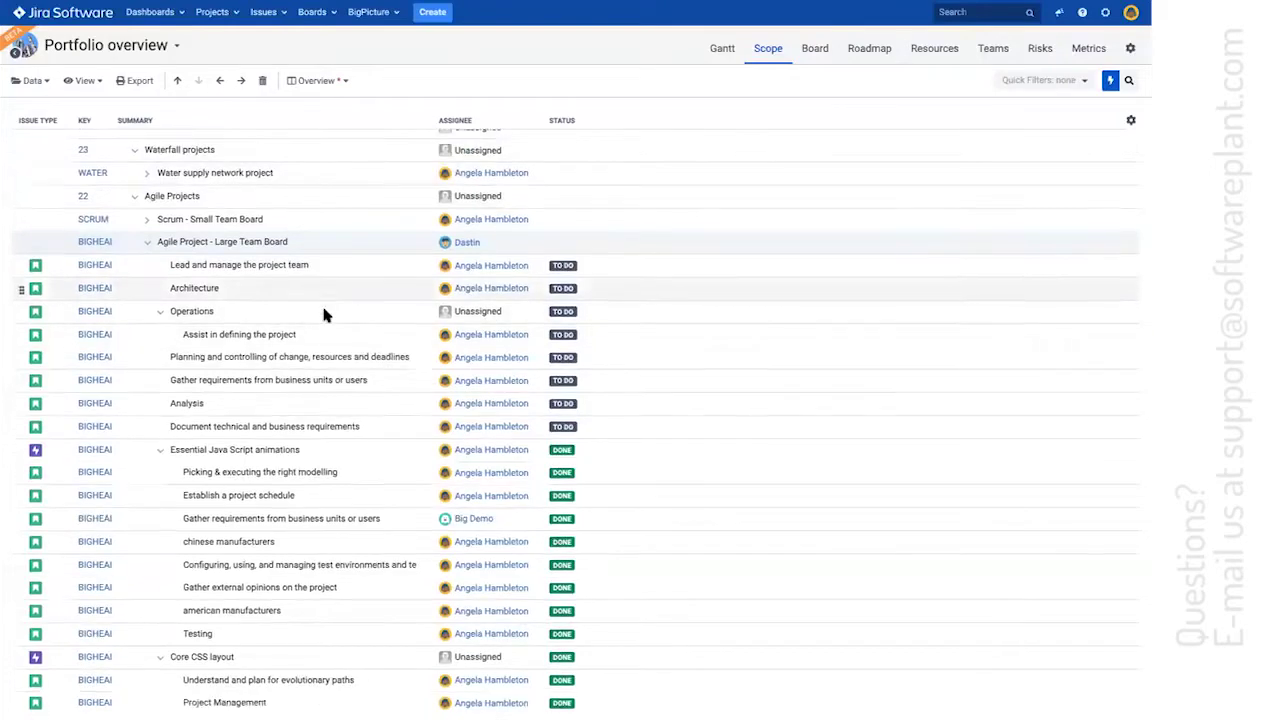
pyautogui.scroll(-8, 571, 228)
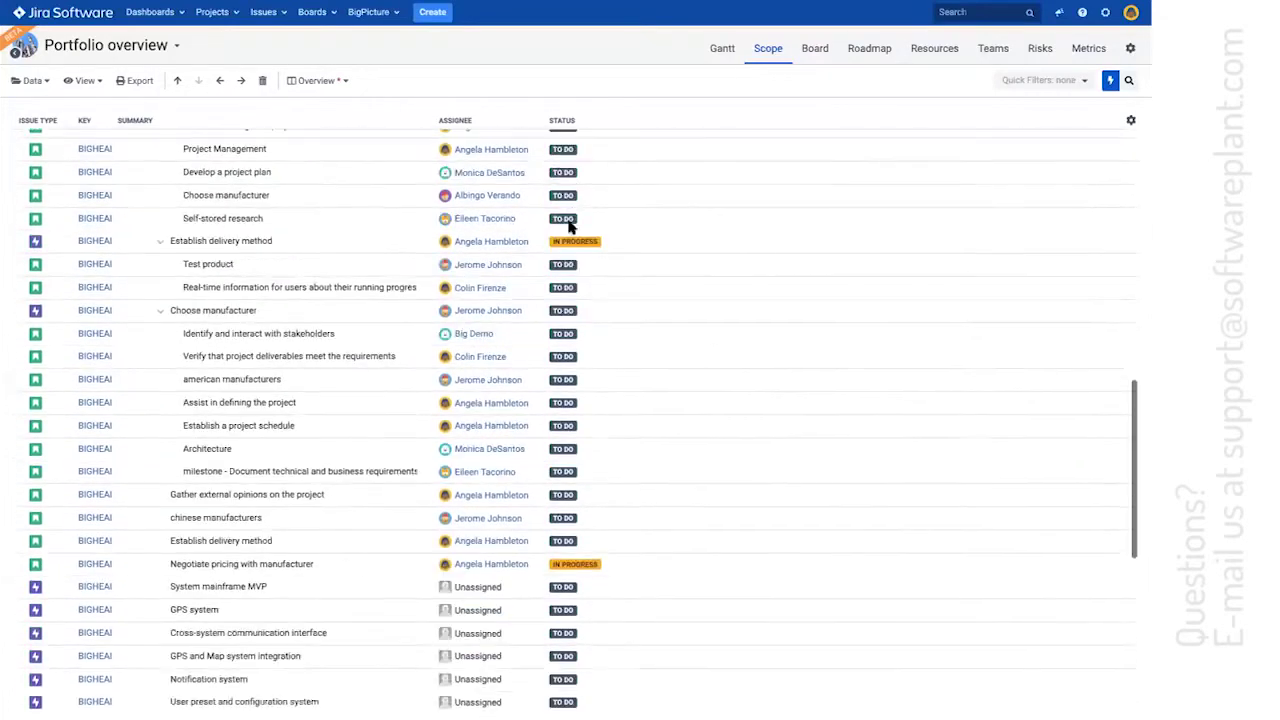
pyautogui.scroll(10, 570, 228)
pyautogui.scroll(-5, 567, 228)
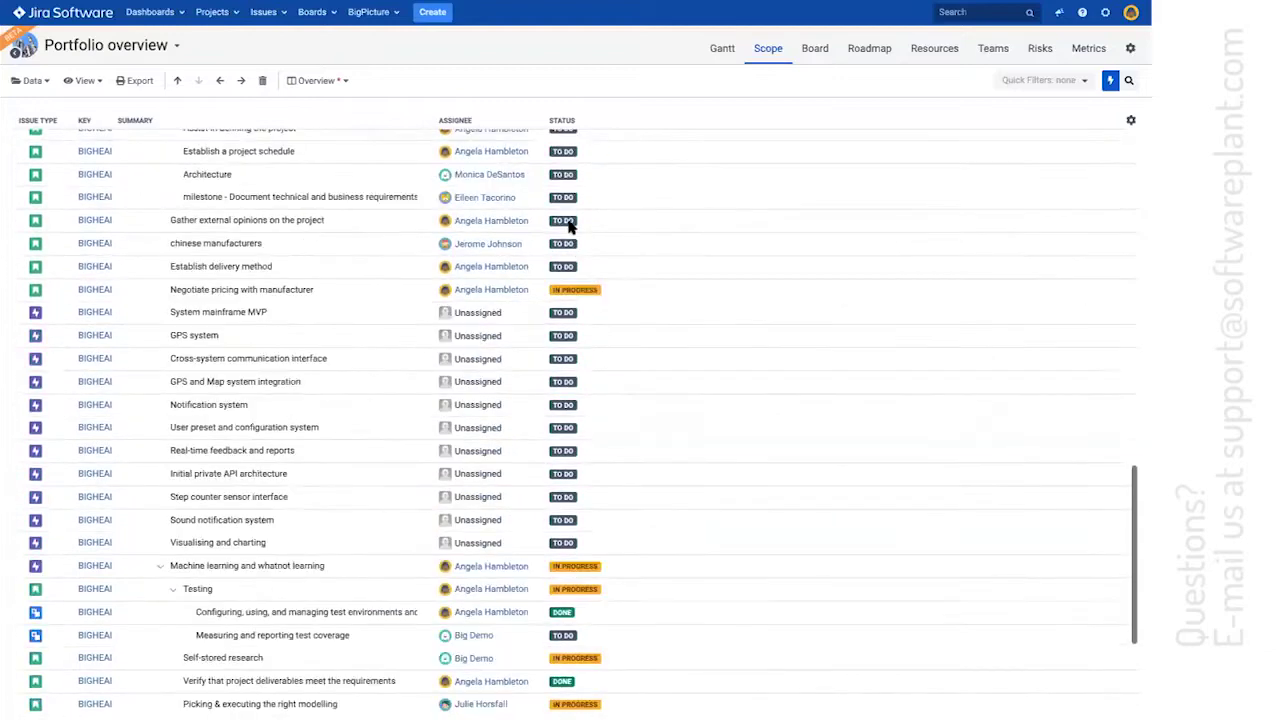
pyautogui.scroll(12, 567, 222)
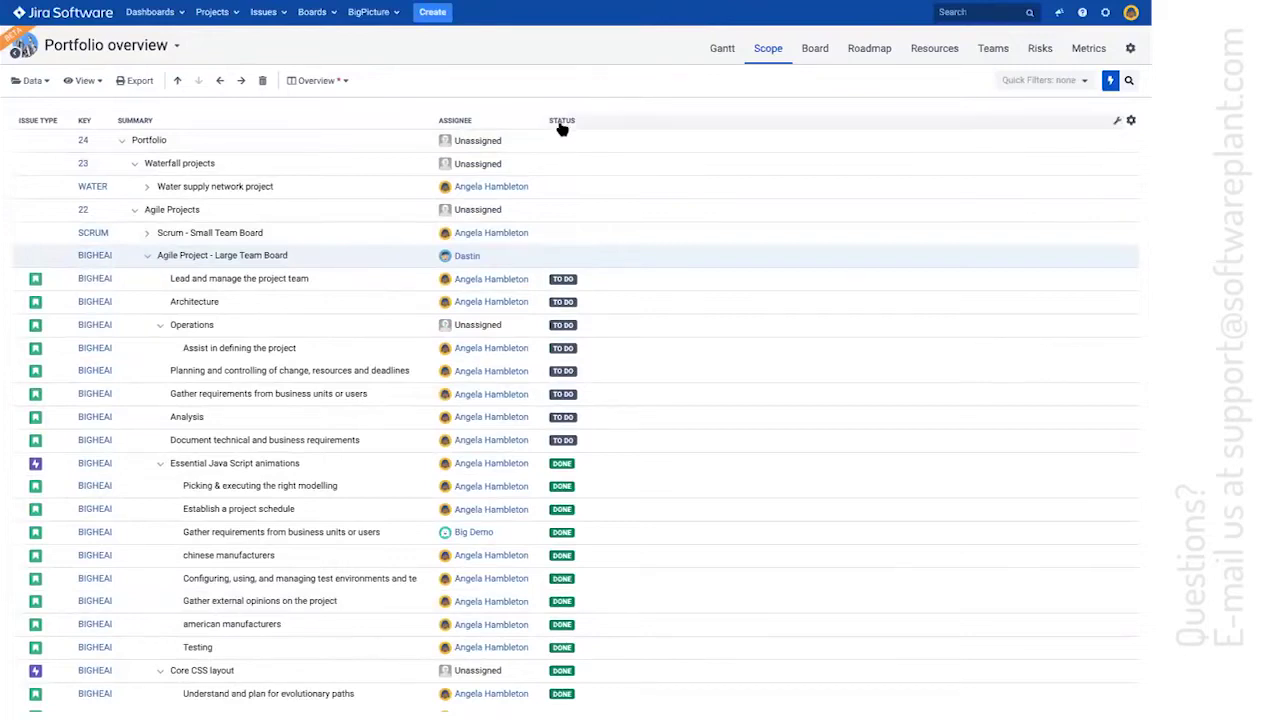
# Search 'time' in the column settings and add the Time Tracking column to the scope table
pyautogui.click(1130, 121)
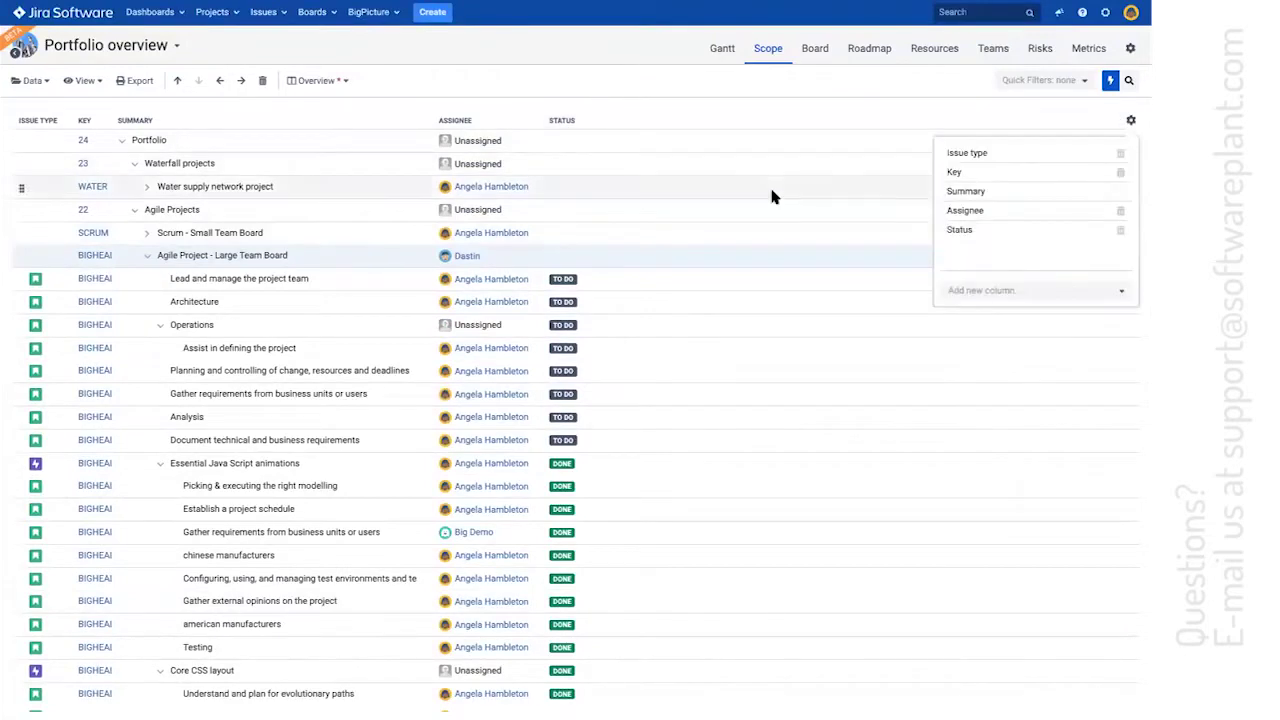
pyautogui.click(990, 291)
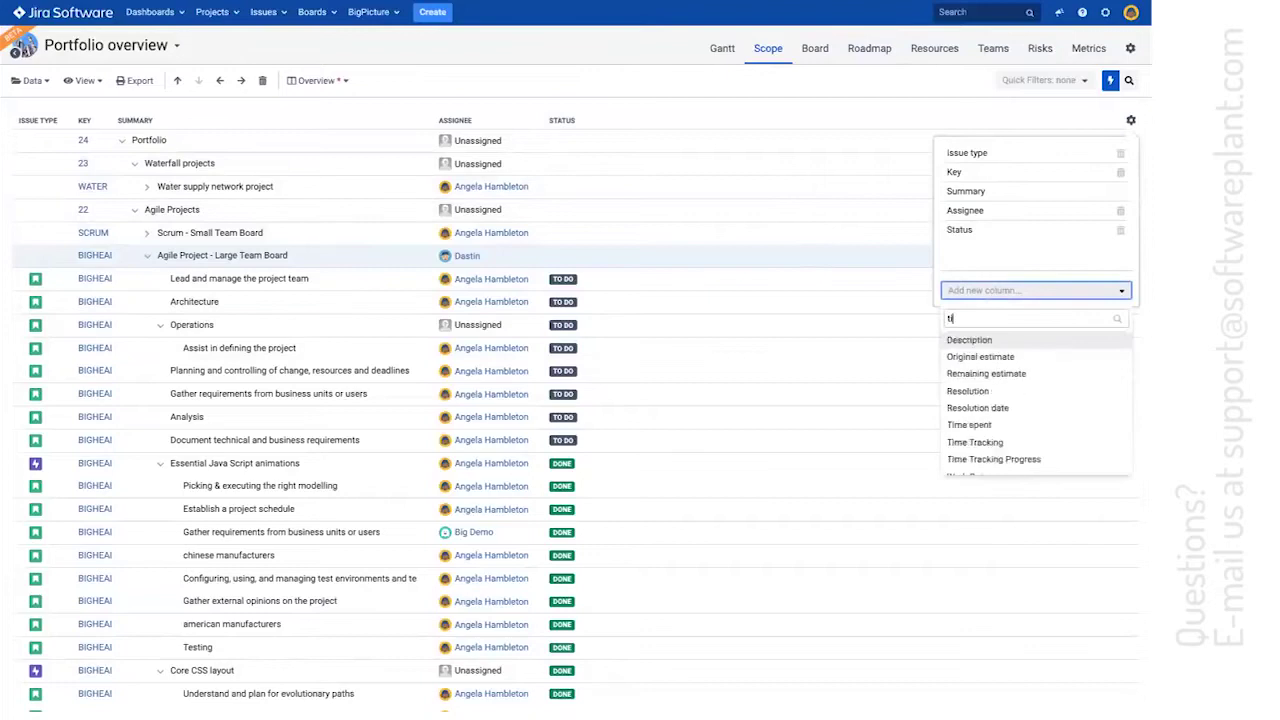
pyautogui.write('time')
pyautogui.click(960, 357)
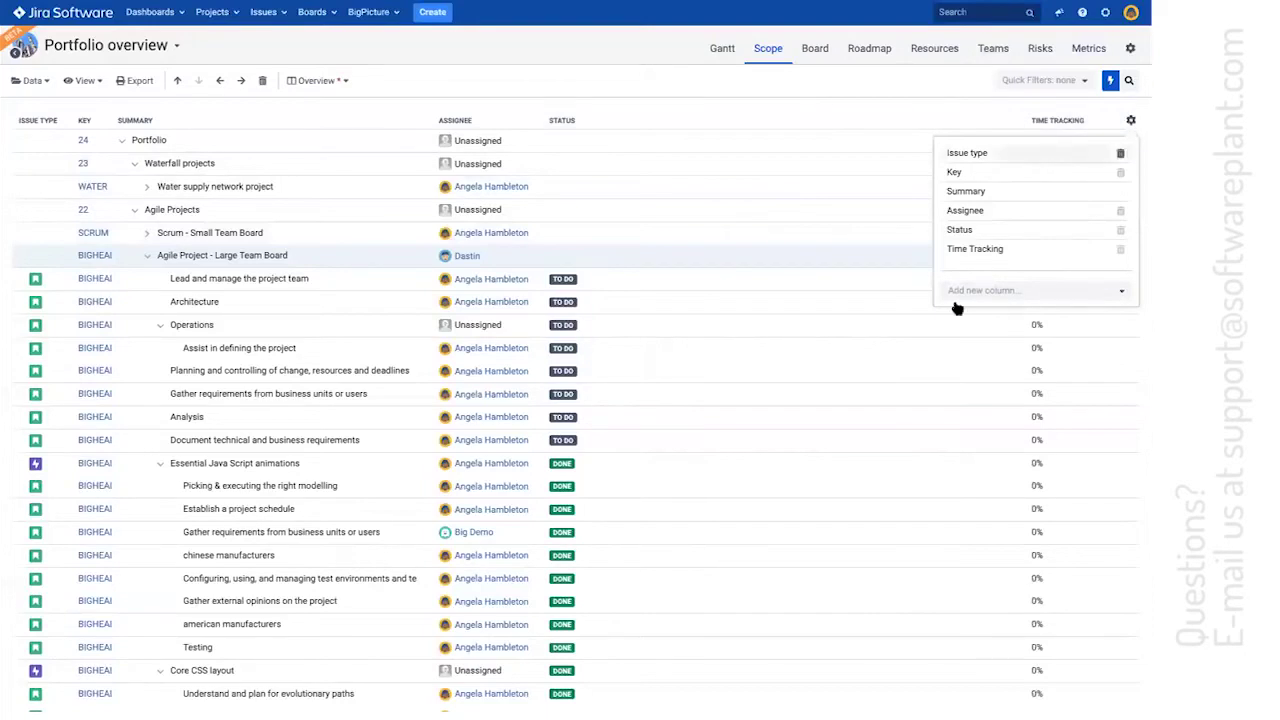
pyautogui.click(795, 79)
pyautogui.scroll(-5, 985, 205)
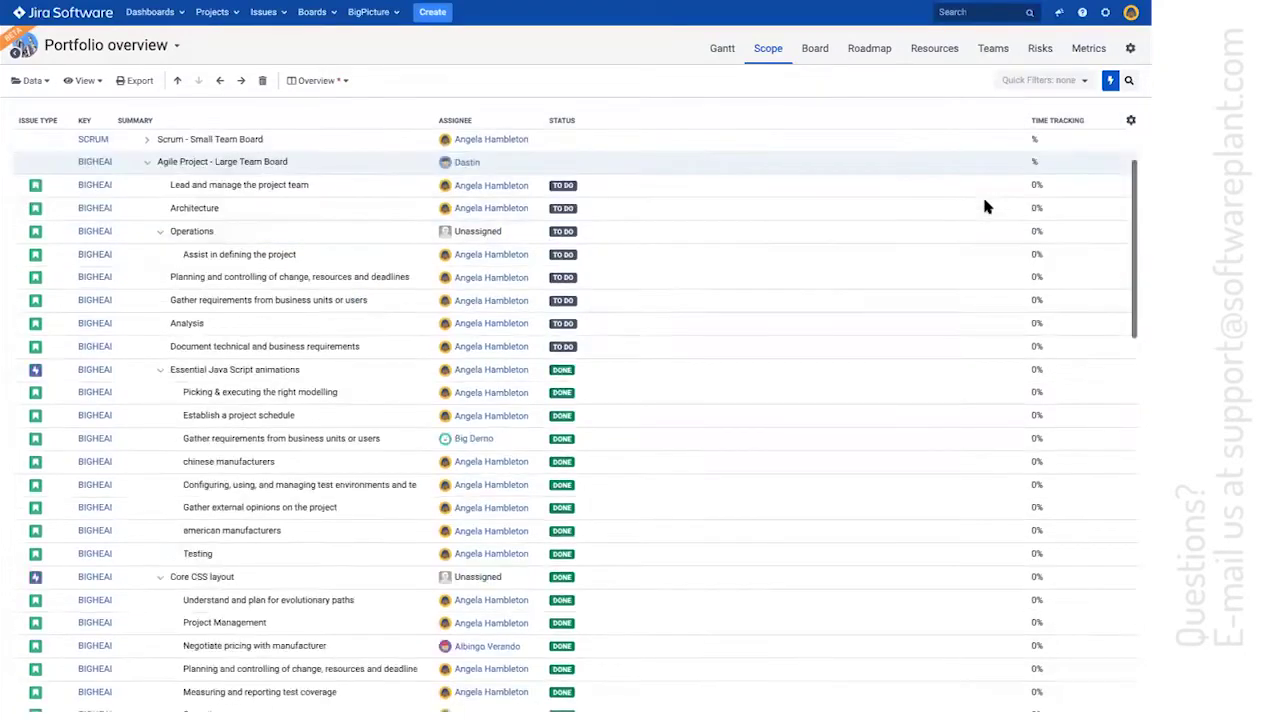
pyautogui.scroll(3, 985, 205)
pyautogui.scroll(-3, 985, 205)
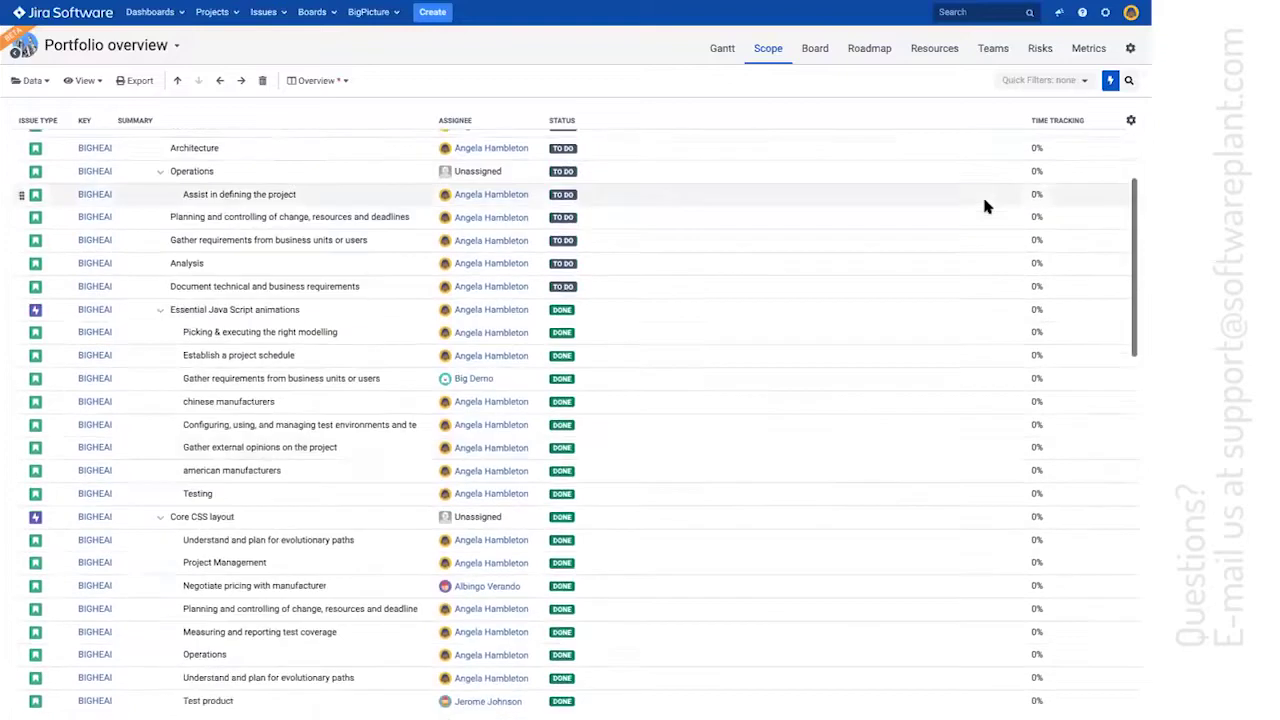
pyautogui.scroll(5, 985, 205)
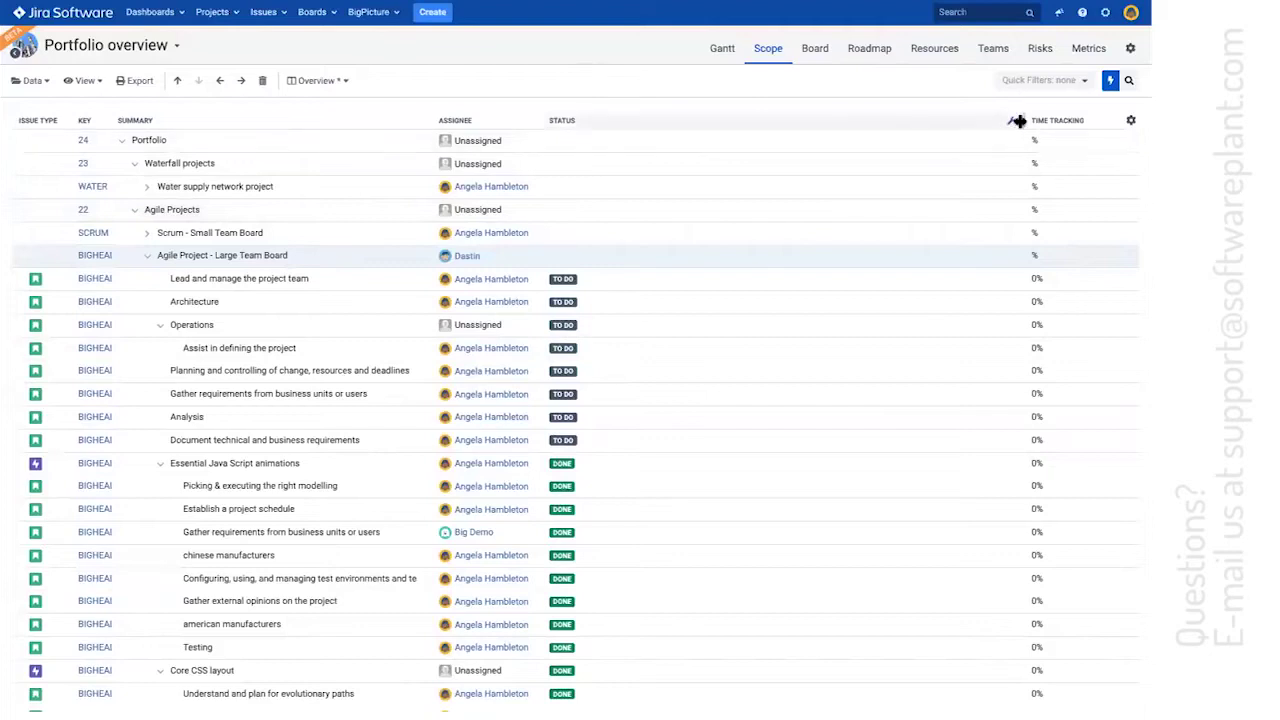
# Narrow the Status column beside Time Tracking and open the Status column's aggregation settings
pyautogui.moveTo(1018, 121); pyautogui.dragTo(652, 126)
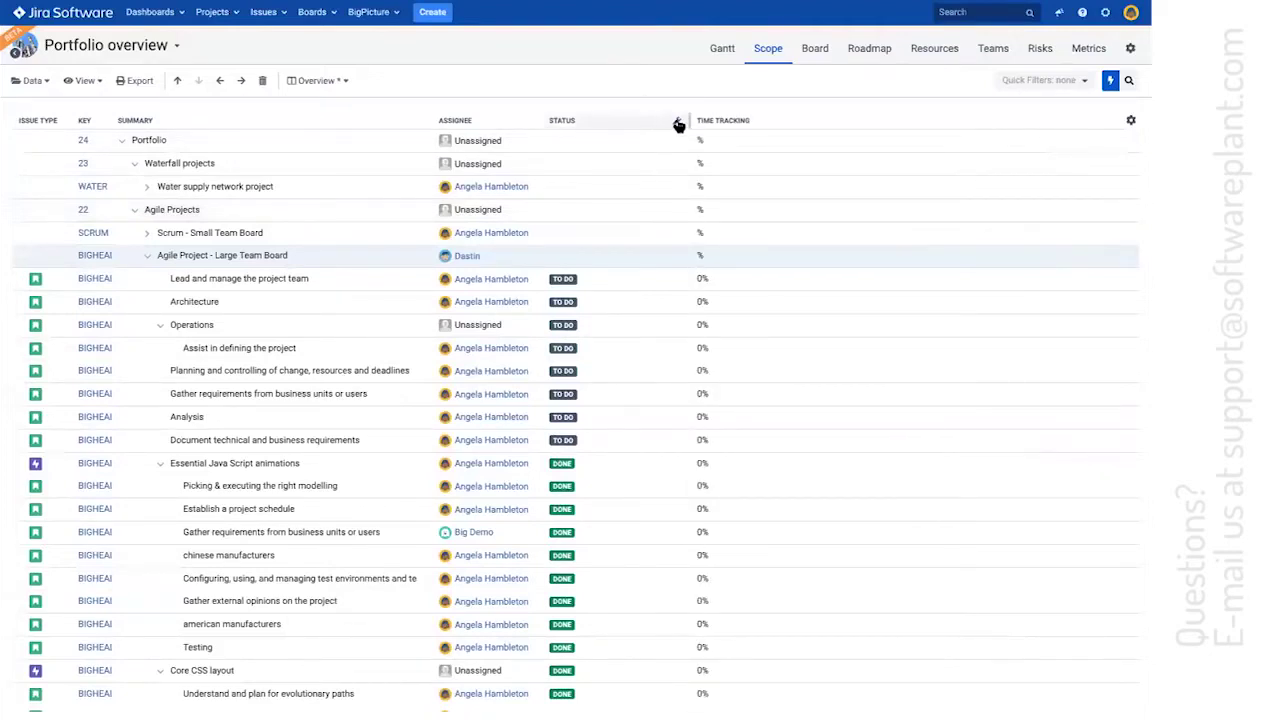
pyautogui.click(679, 124)
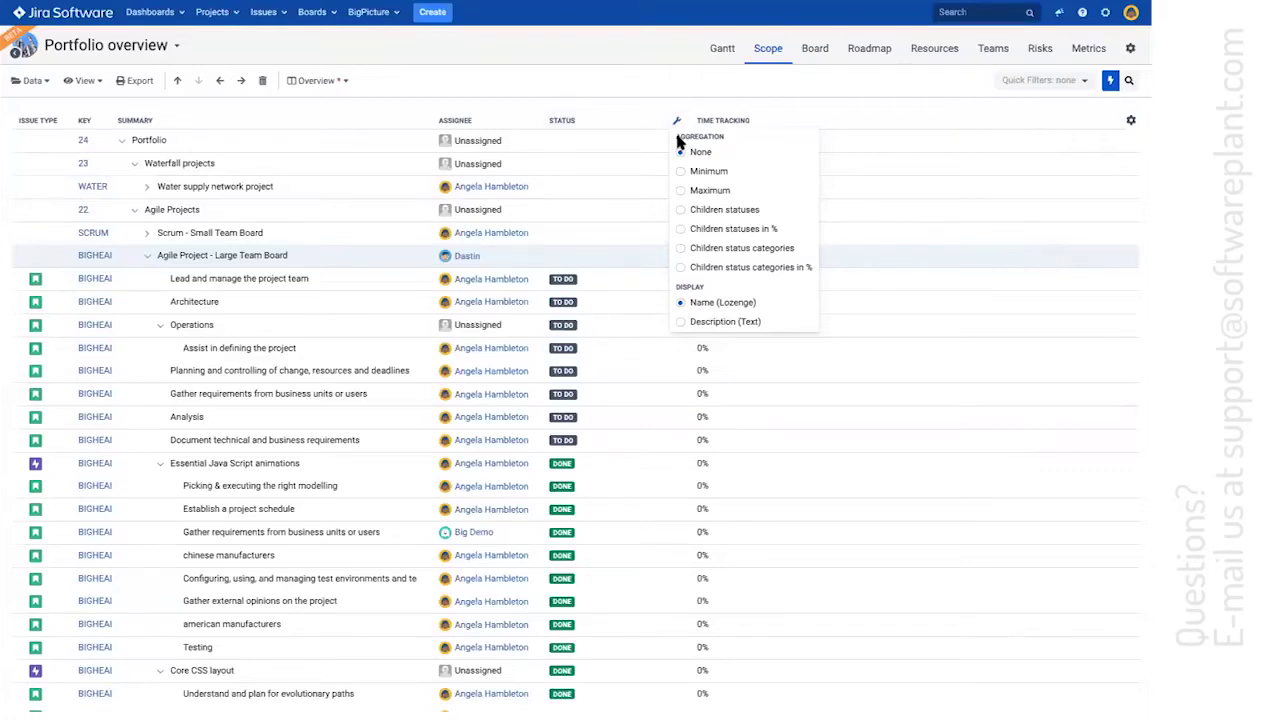
pyautogui.click(528, 122)
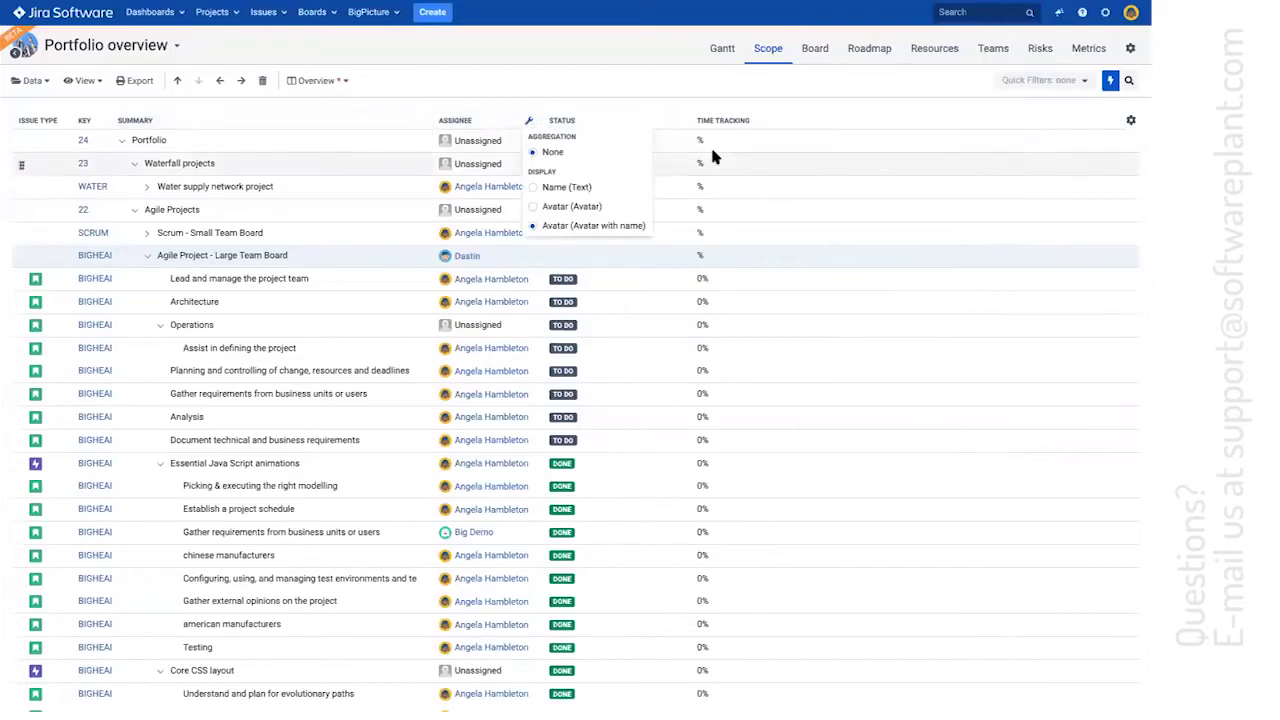
pyautogui.click(678, 123)
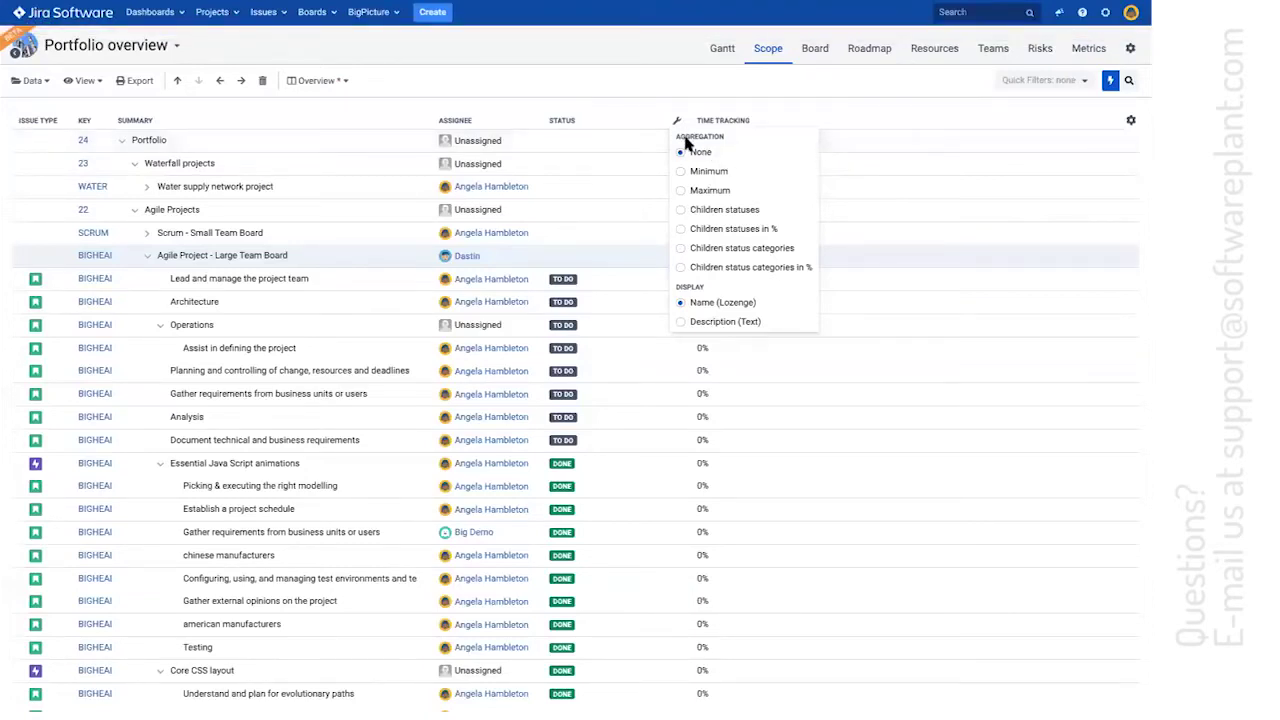
# Apply Children statuses aggregation to Status, collapsing Agile Projects and Waterfall projects
pyautogui.click(727, 211)
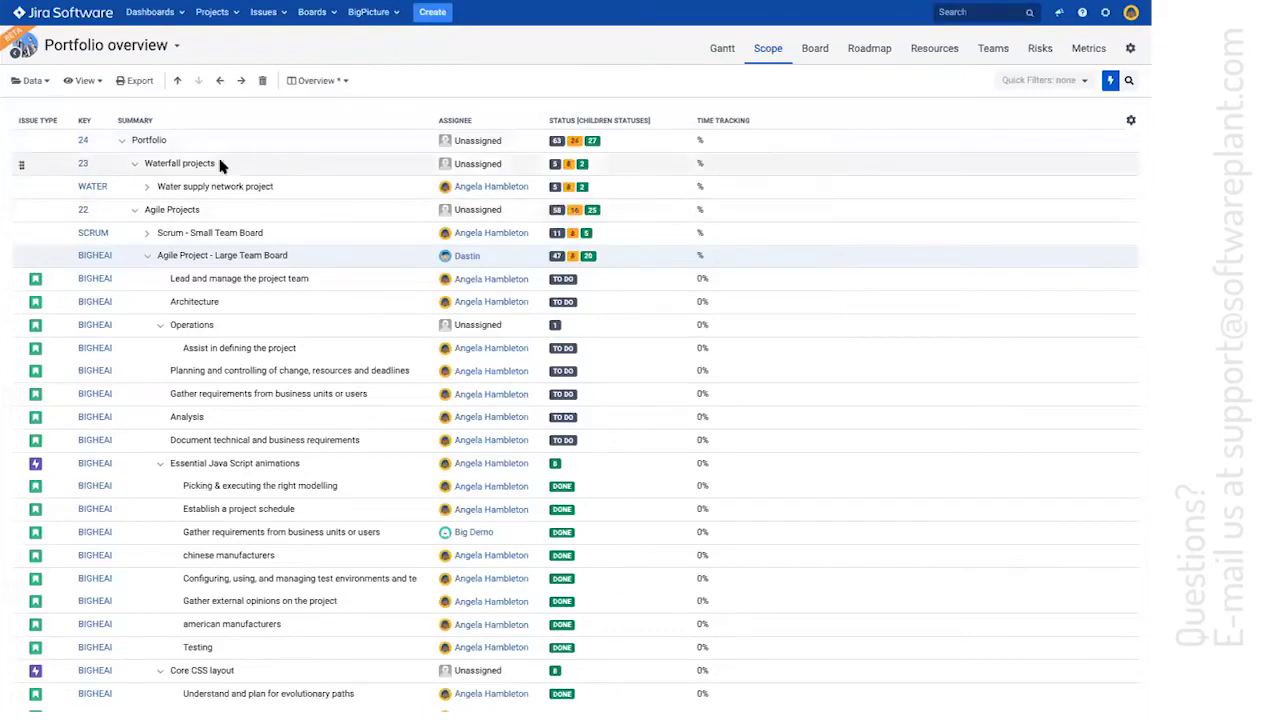
pyautogui.click(134, 210)
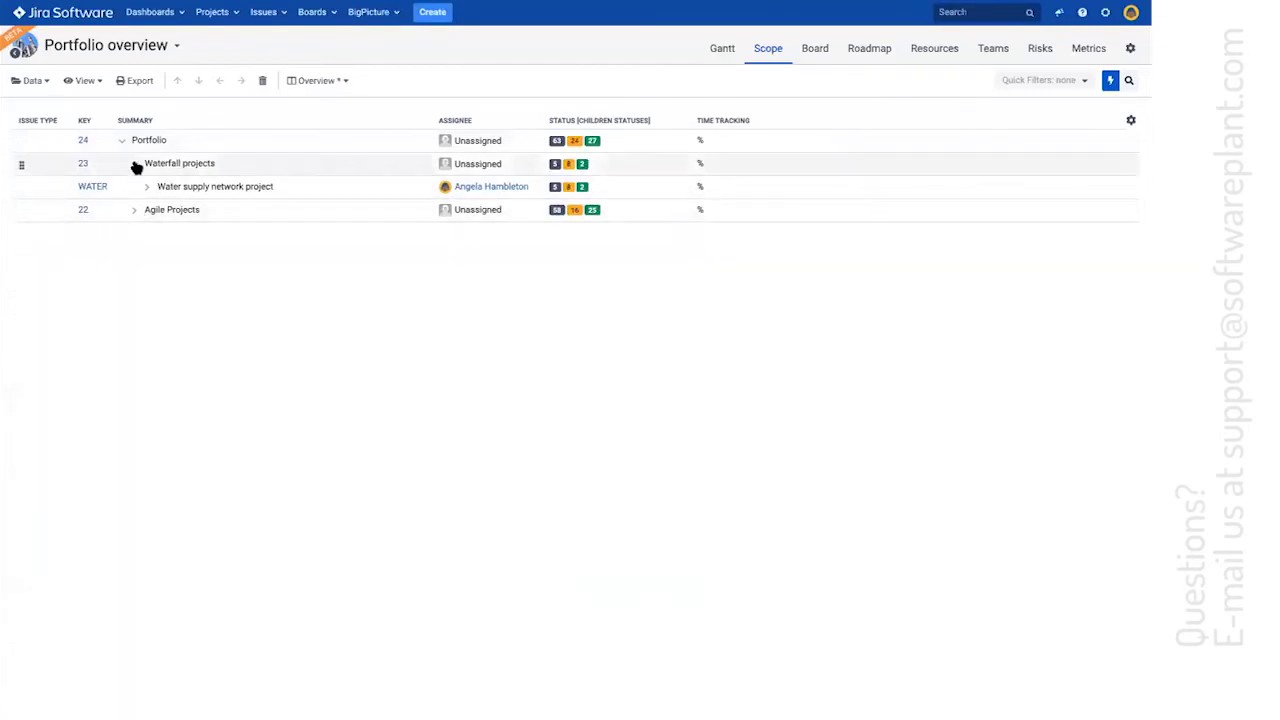
pyautogui.click(134, 164)
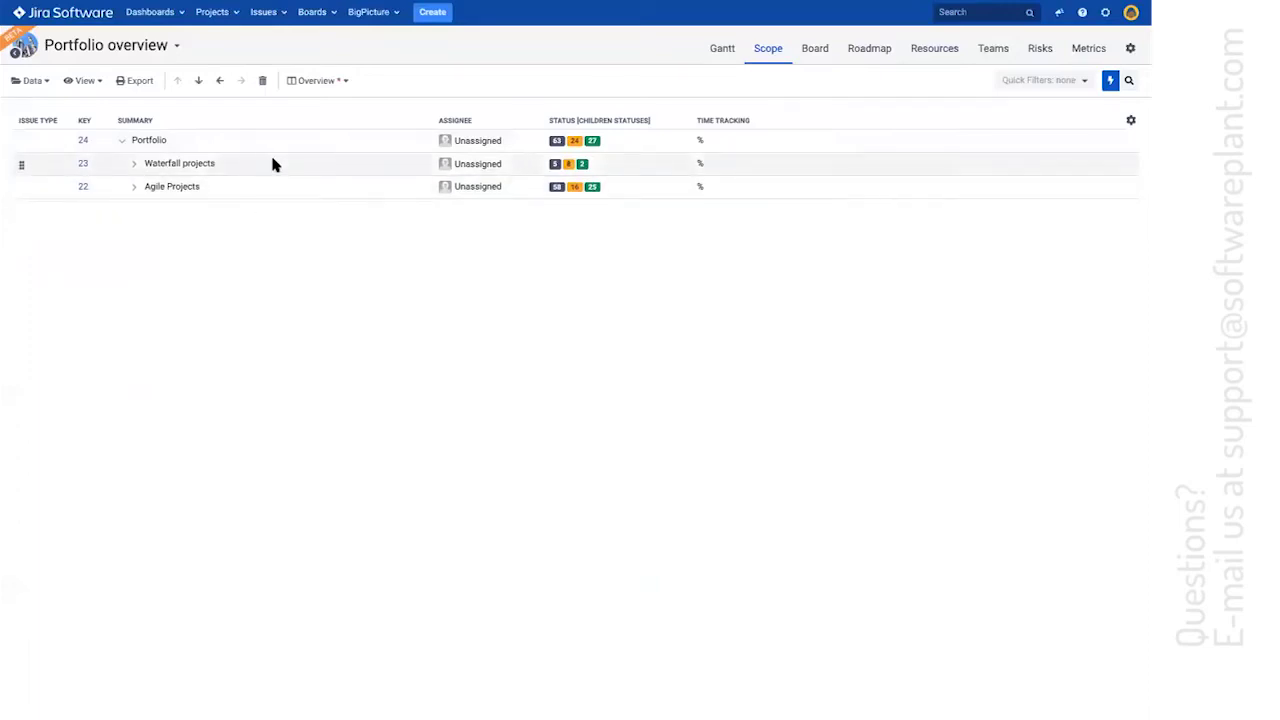
pyautogui.click(588, 187)
pyautogui.click(560, 144)
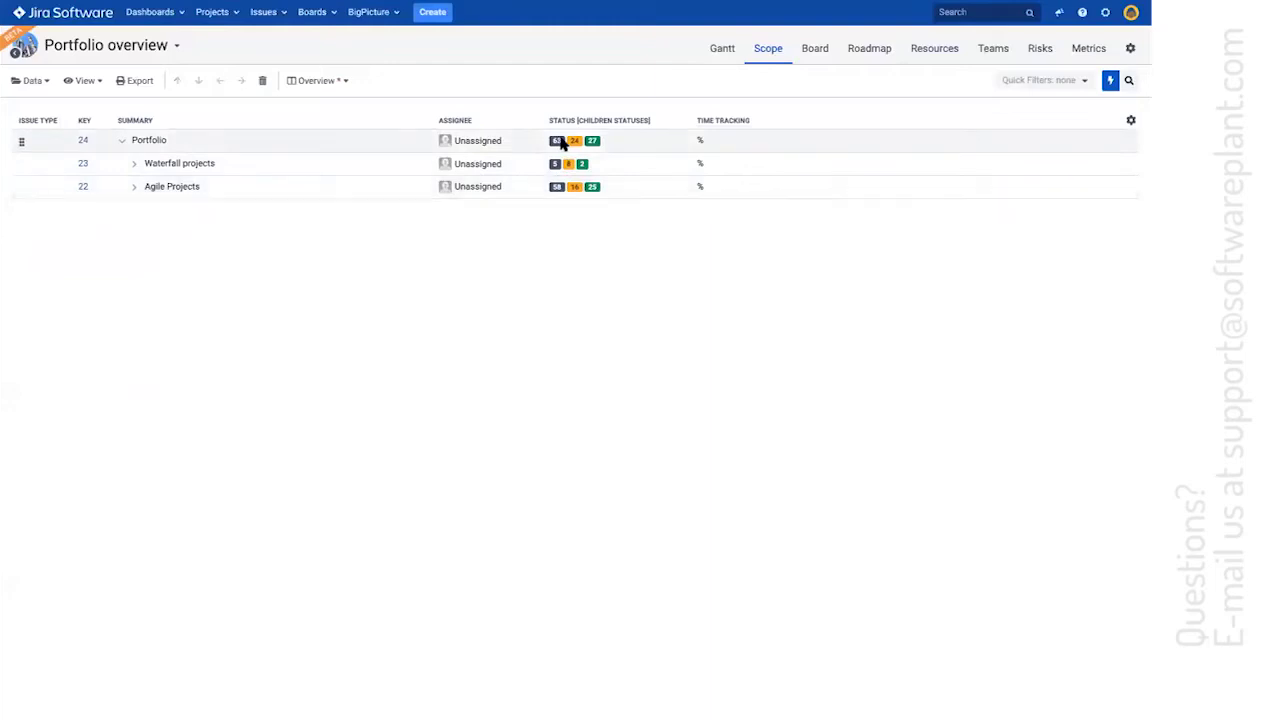
# Switch the Status aggregation to Children statuses in %, then re-expand Waterfall projects
pyautogui.click(678, 120)
pyautogui.click(708, 228)
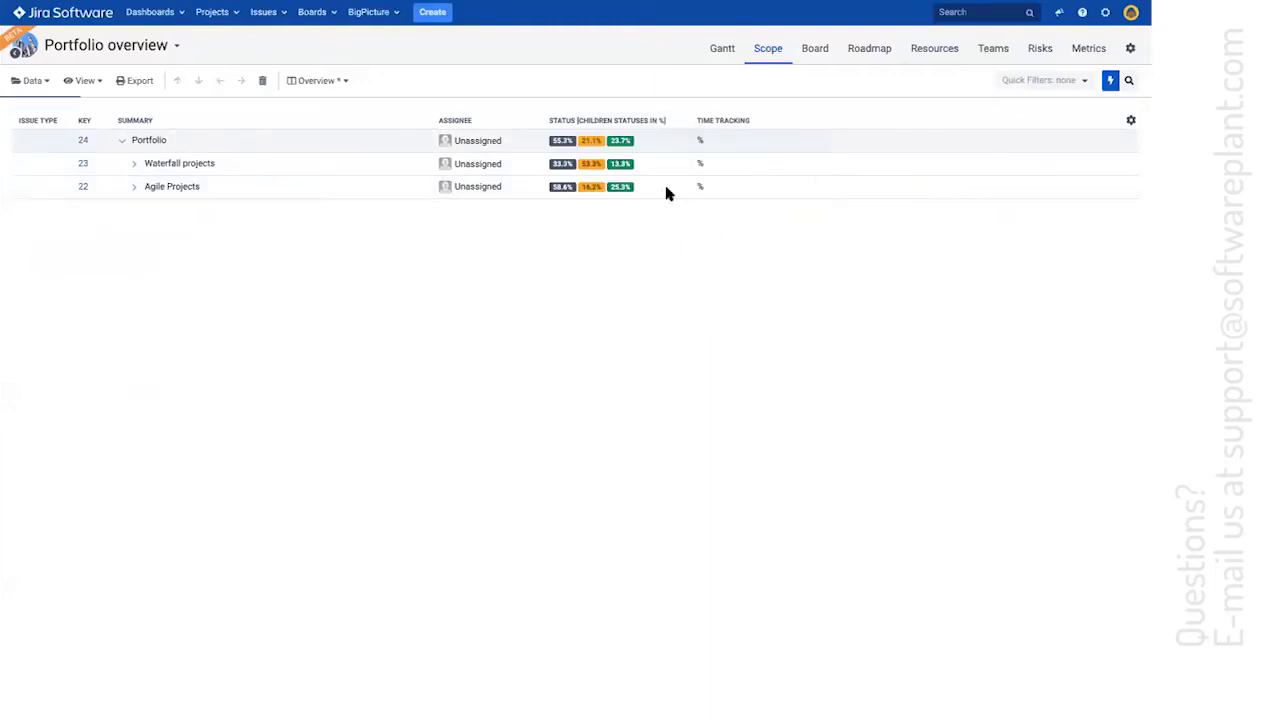
pyautogui.click(677, 121)
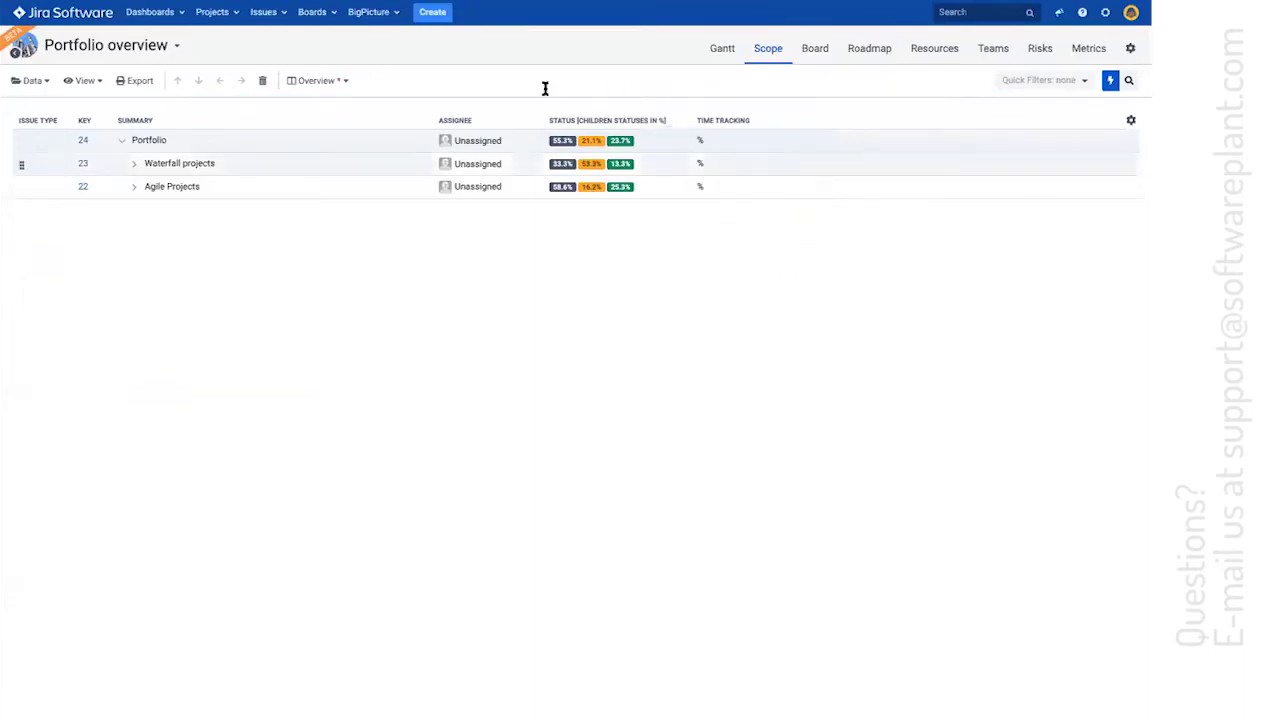
pyautogui.click(135, 164)
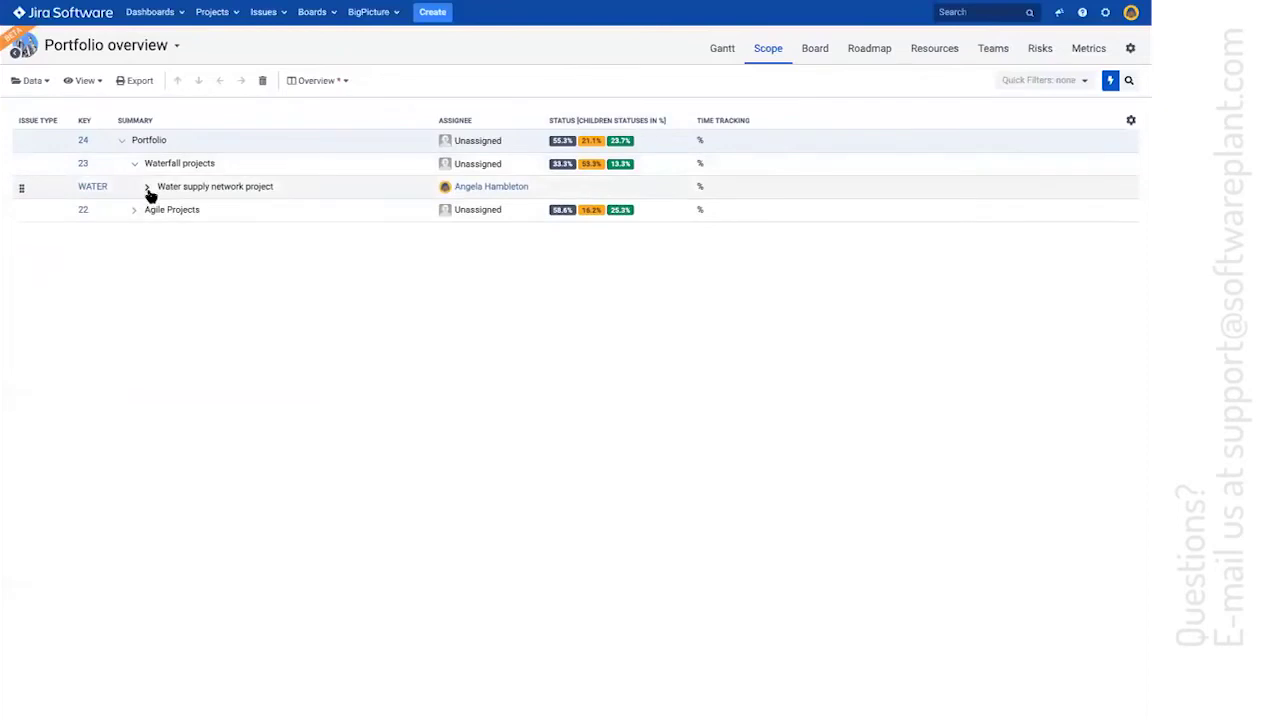
# Expand Water supply network project and preview the Gather external opinions task in Detail view
pyautogui.click(147, 187)
pyautogui.click(80, 82)
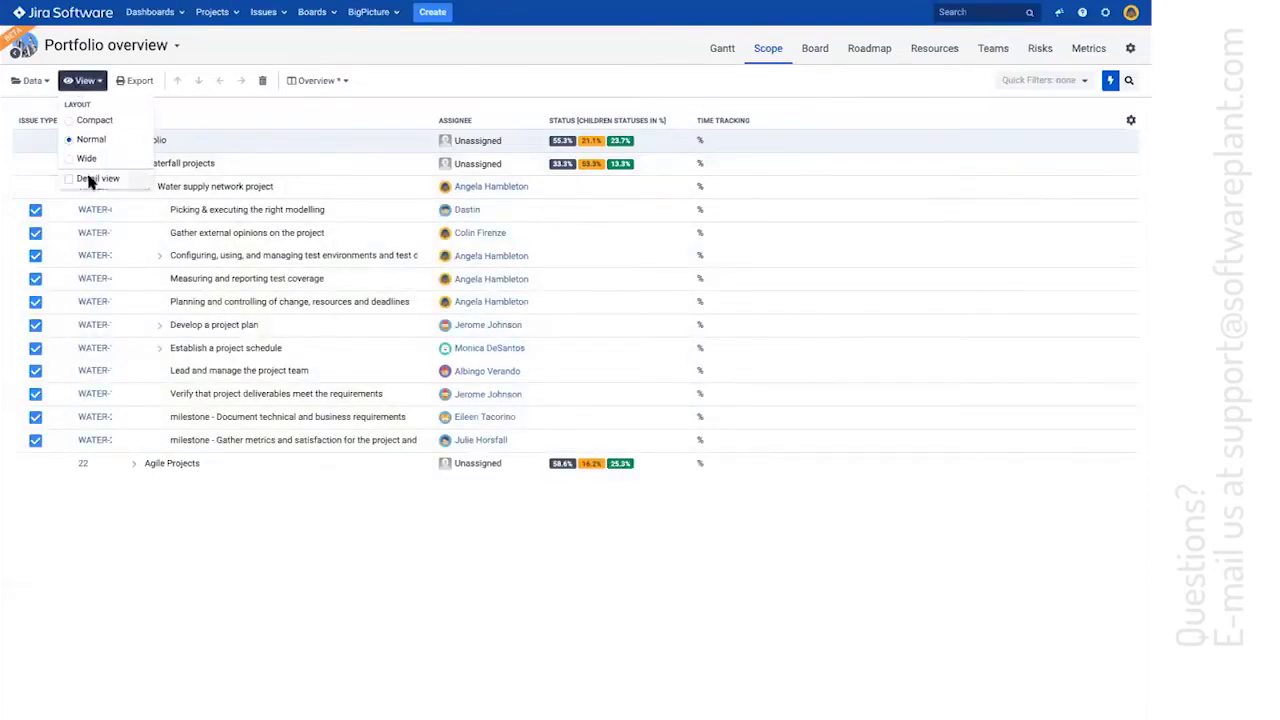
pyautogui.click(128, 178)
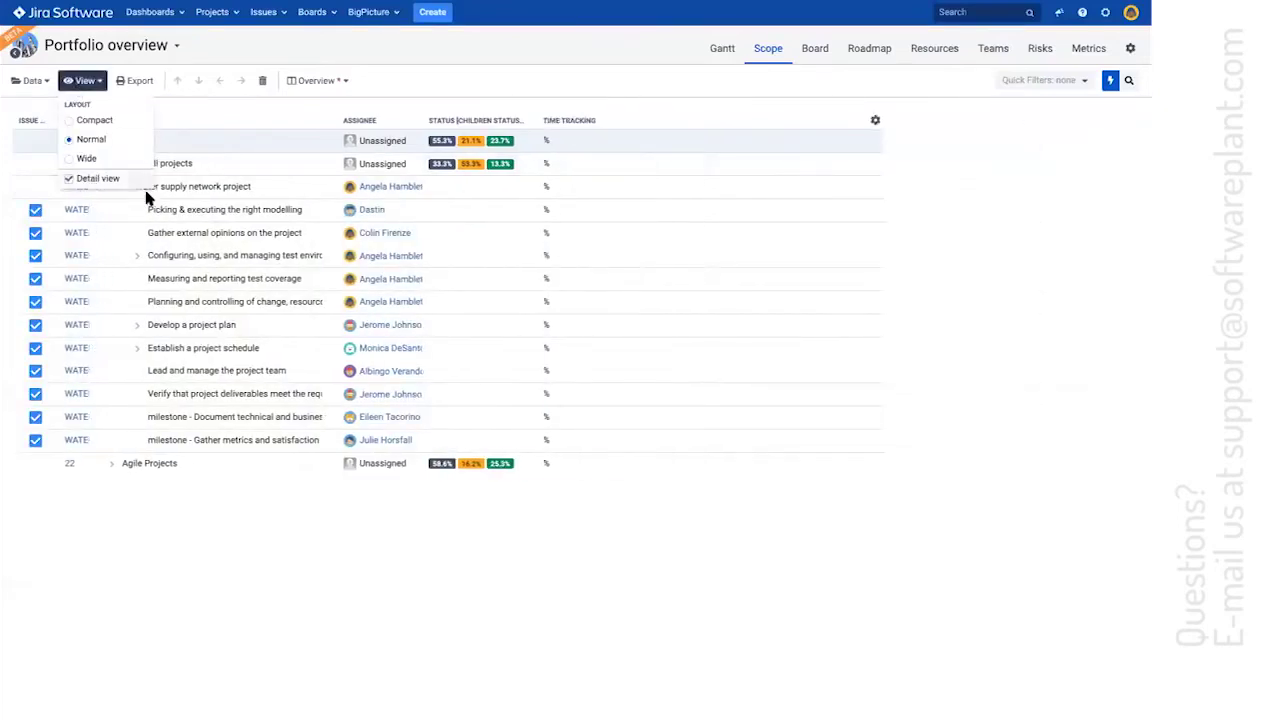
pyautogui.click(486, 56)
pyautogui.click(181, 227)
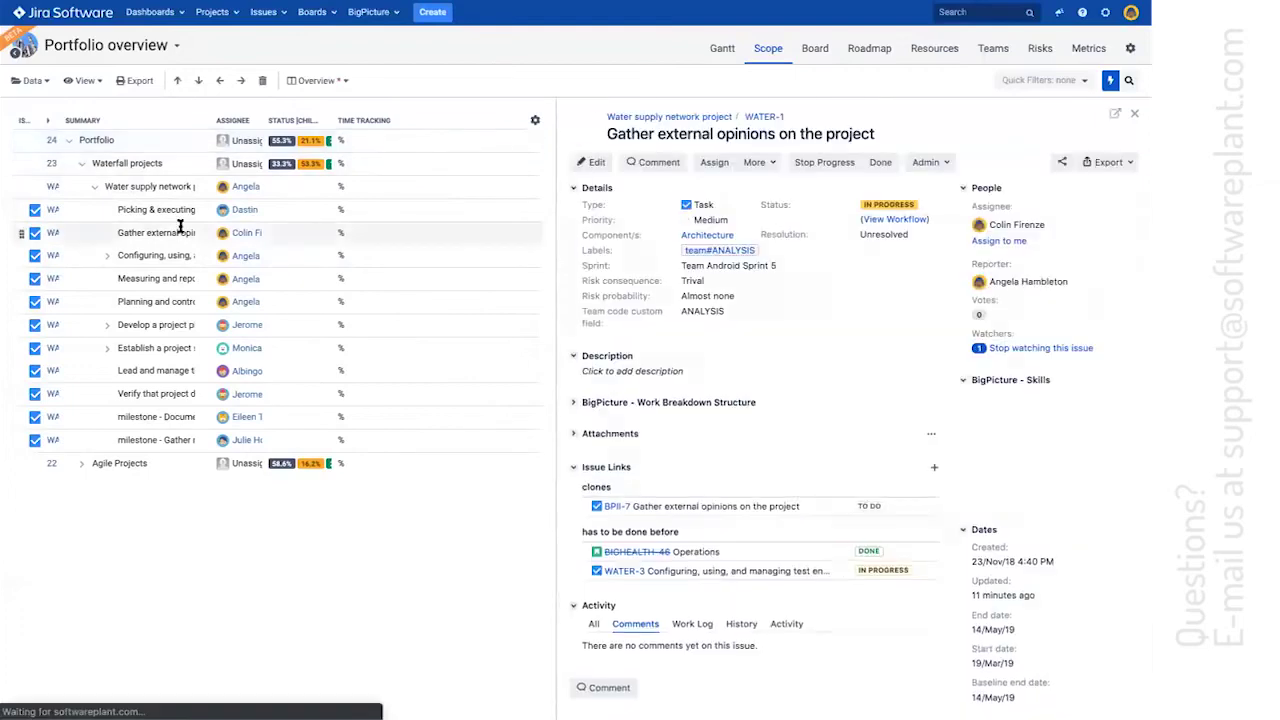
# Turn Detail view off so the Scope table spans the full page
pyautogui.click(78, 80)
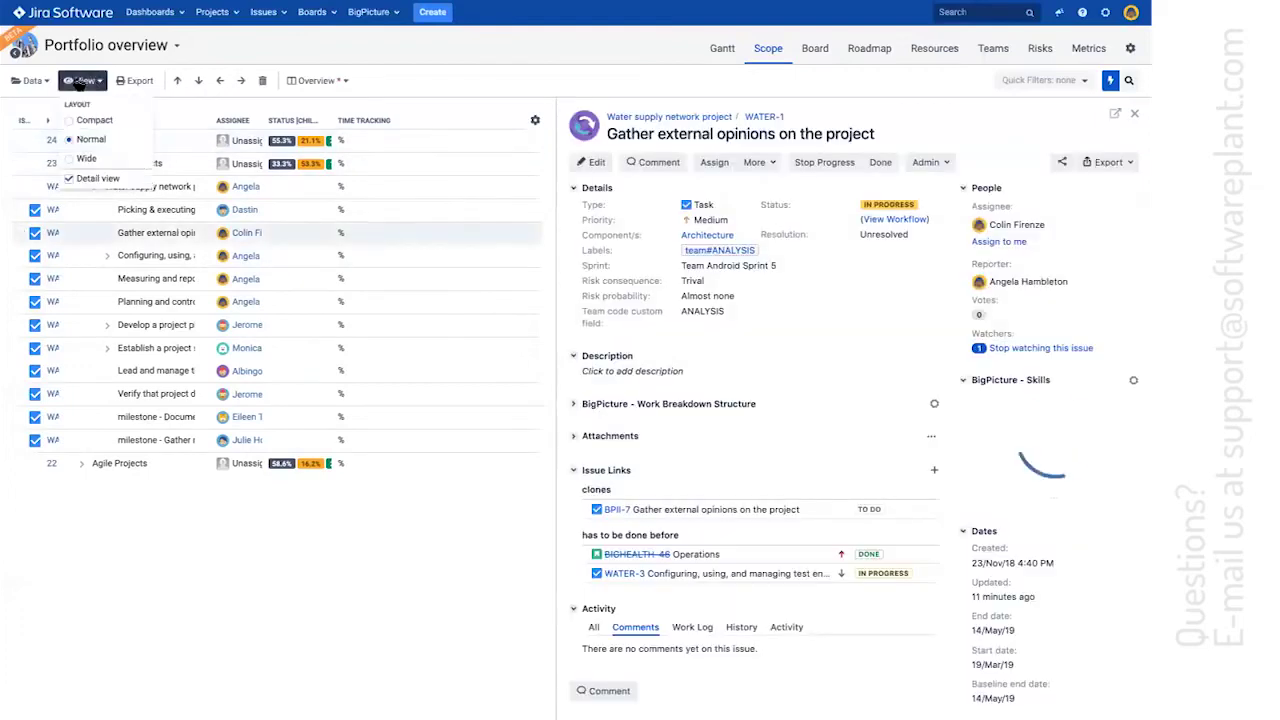
pyautogui.click(410, 70)
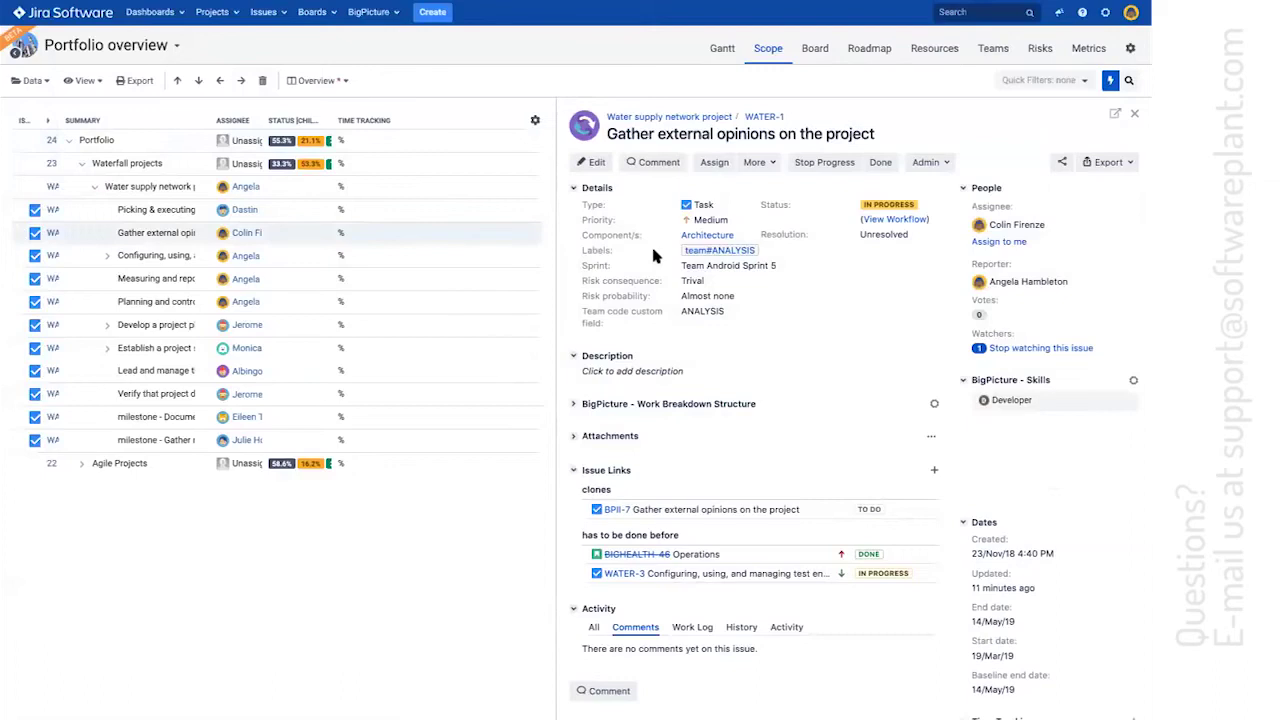
pyautogui.click(84, 80)
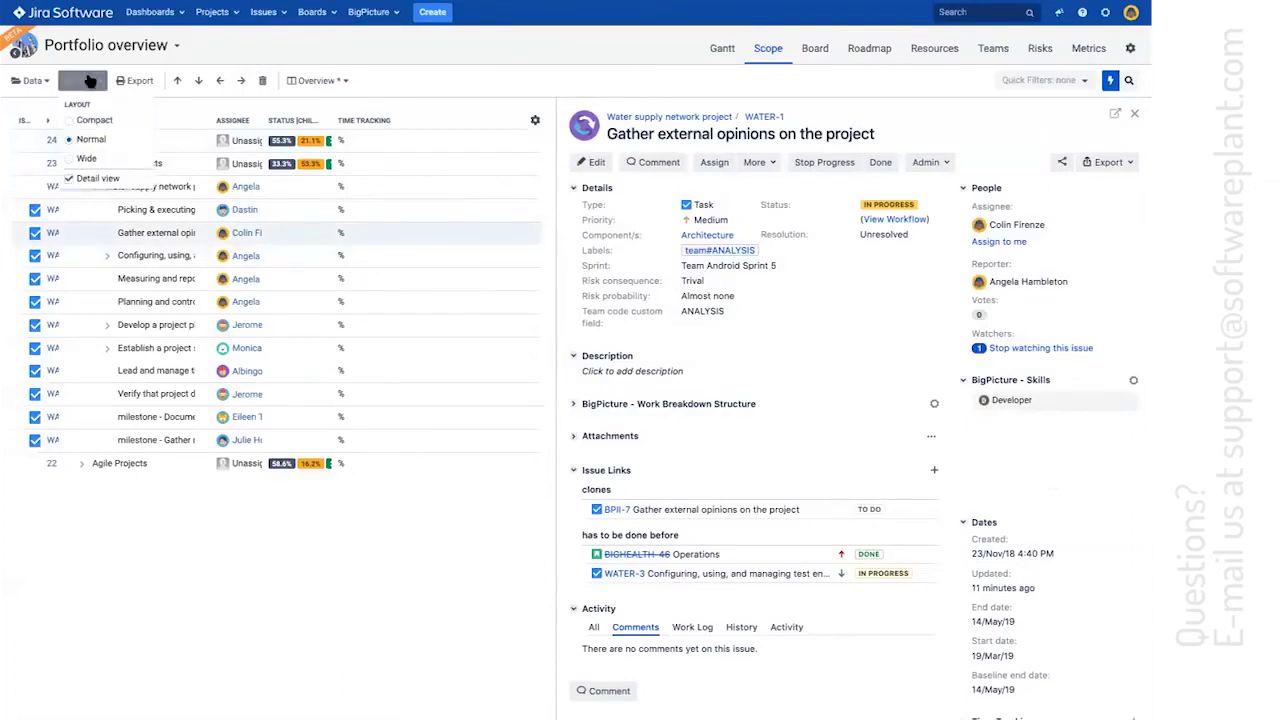
pyautogui.click(98, 179)
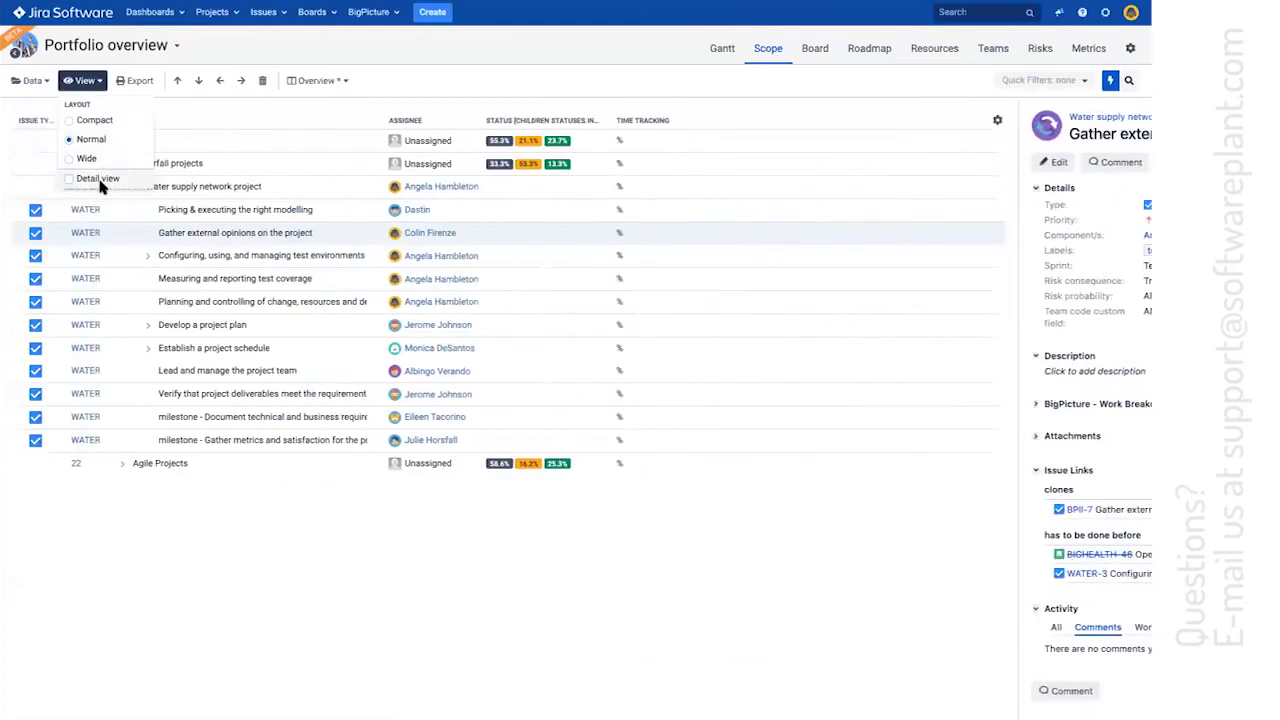
pyautogui.click(414, 51)
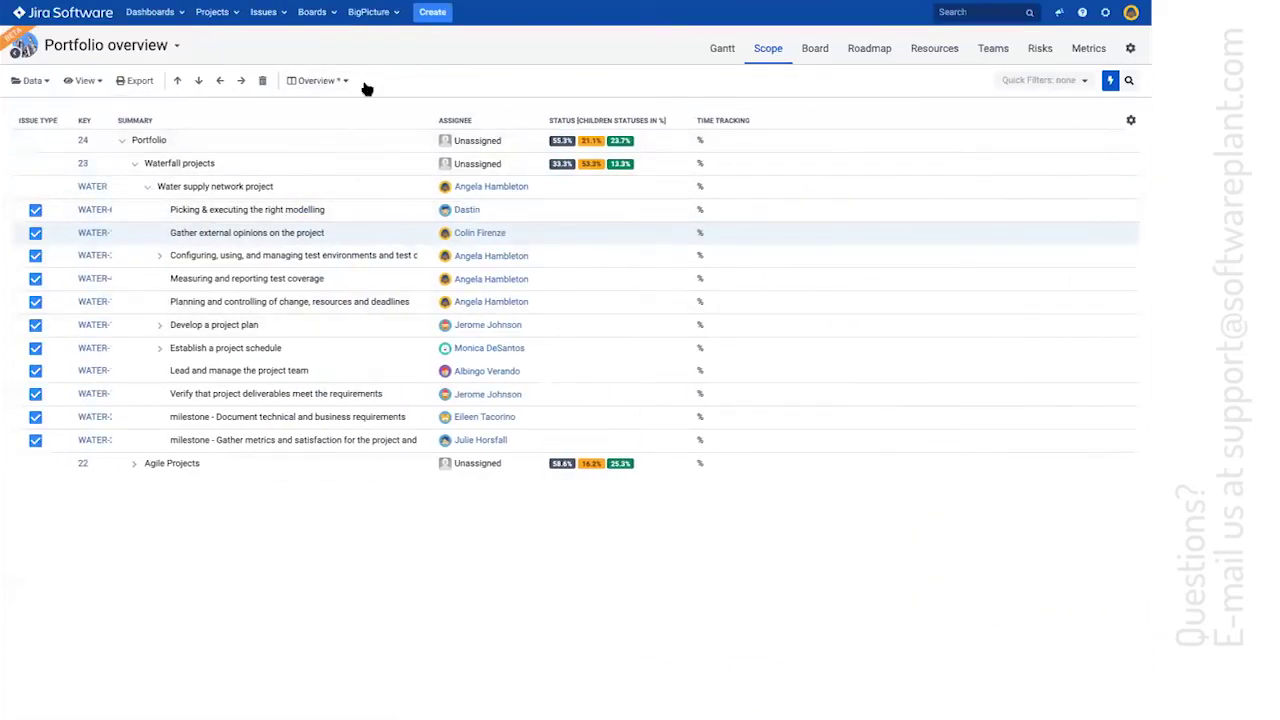
# Save the modified Overview column view from the column-view dropdown
pyautogui.click(325, 82)
pyautogui.moveTo(355, 122)
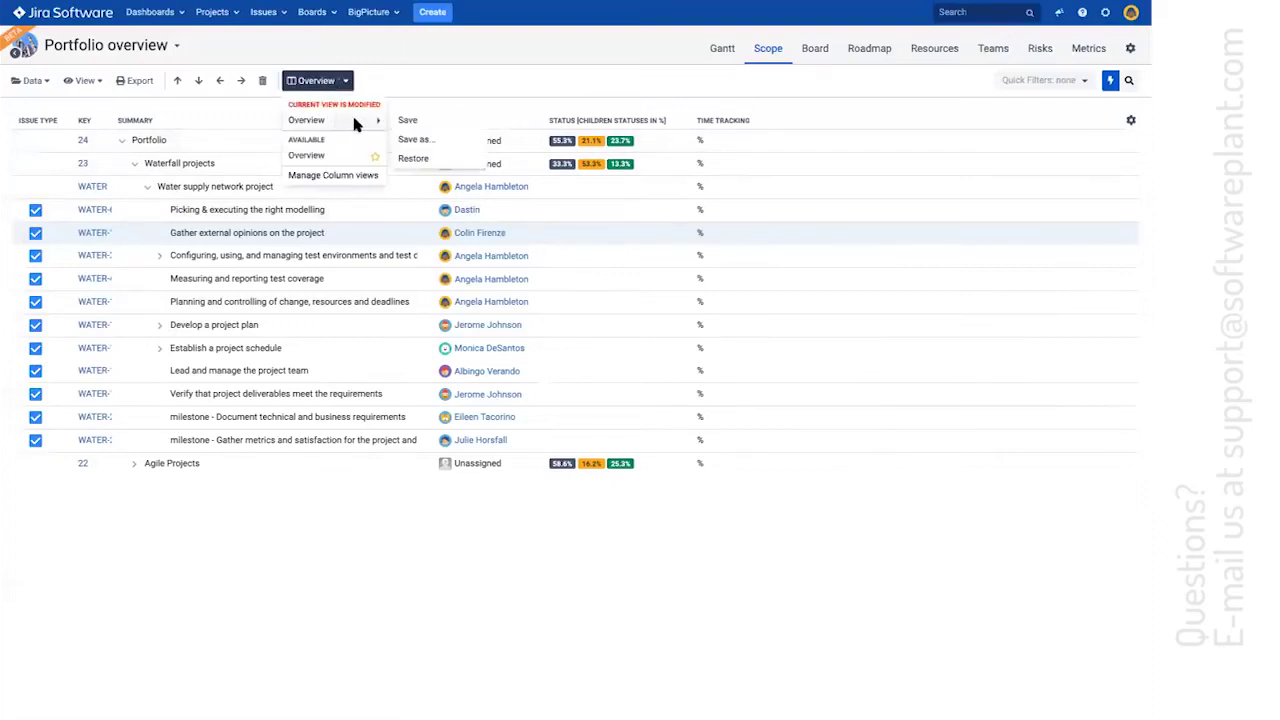
pyautogui.click(407, 122)
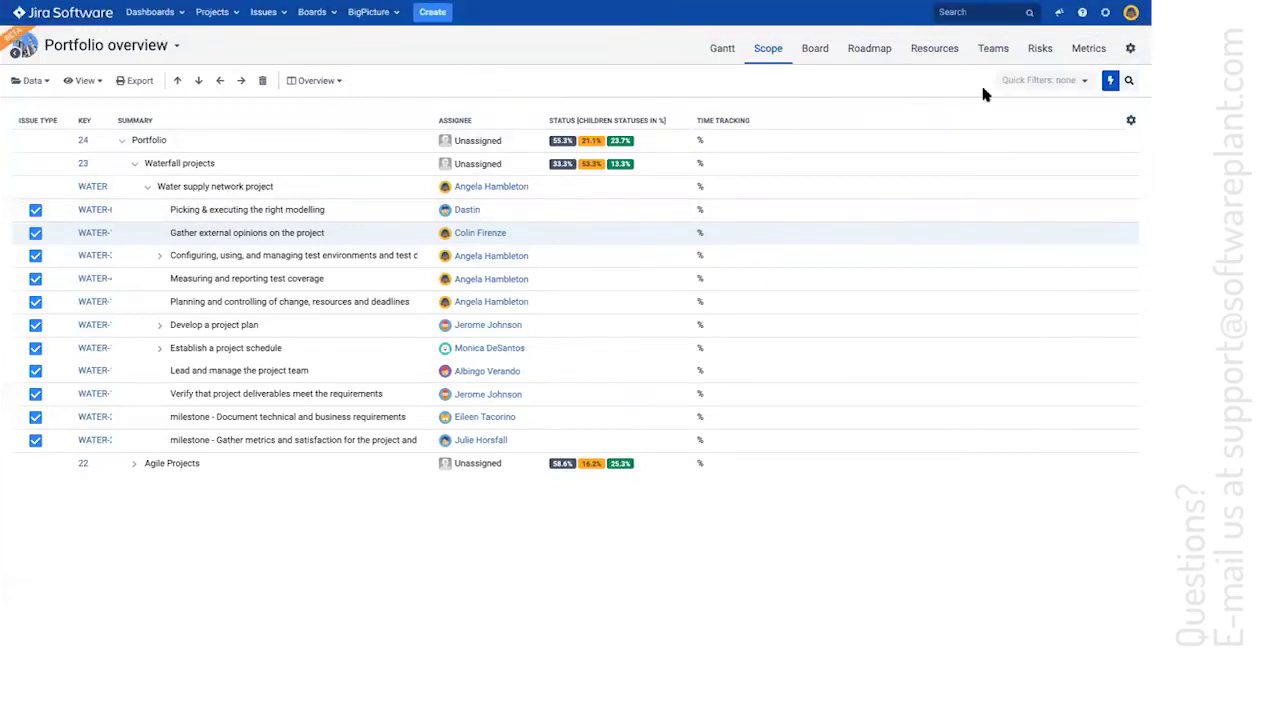
pyautogui.click(1012, 82)
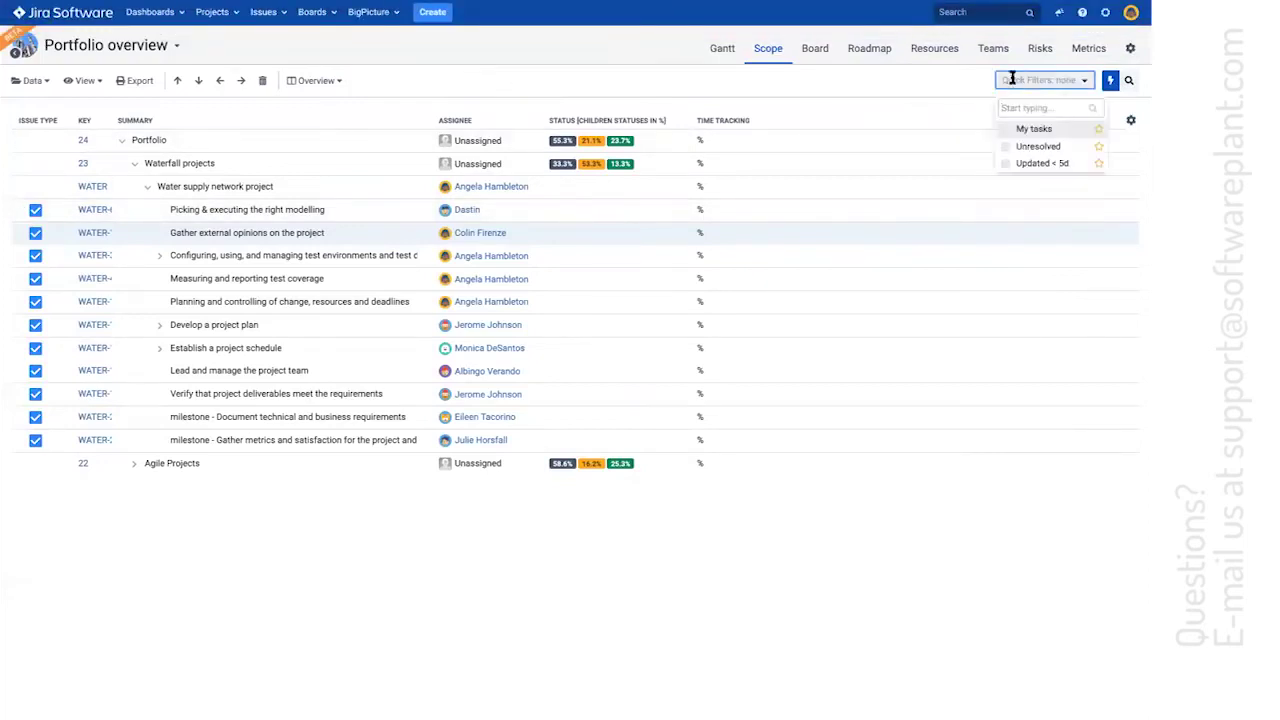
pyautogui.click(805, 94)
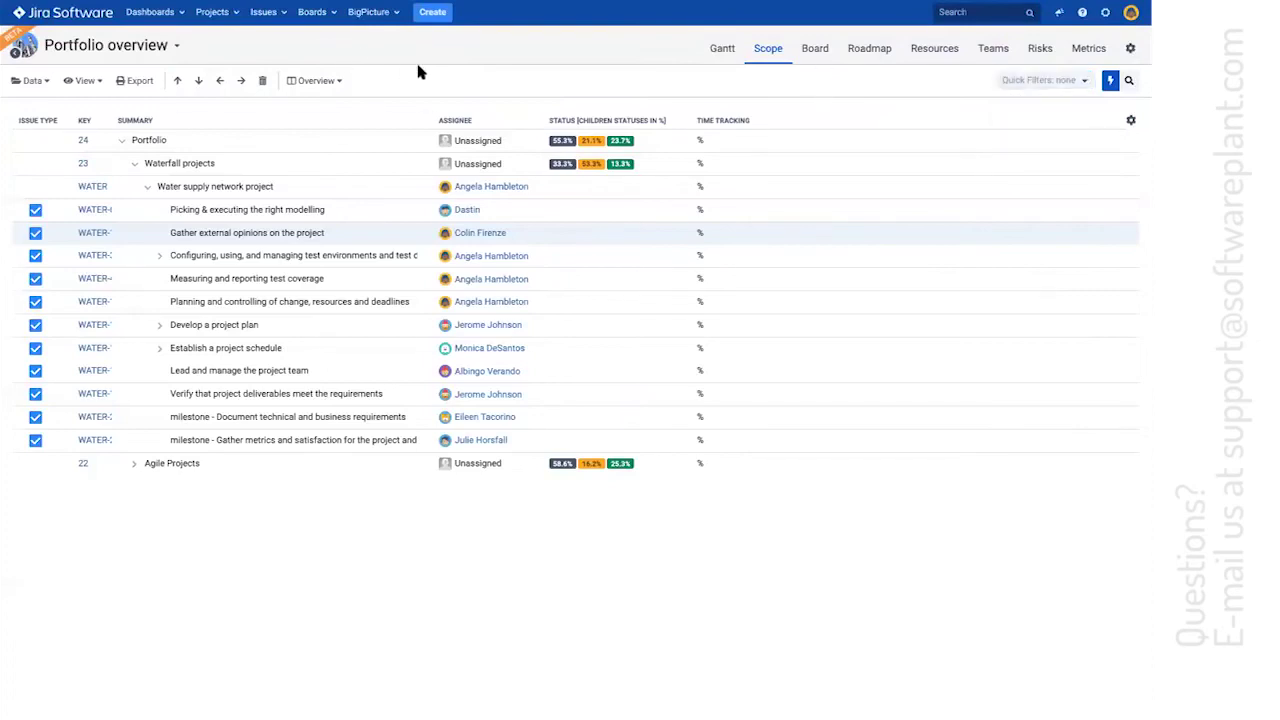